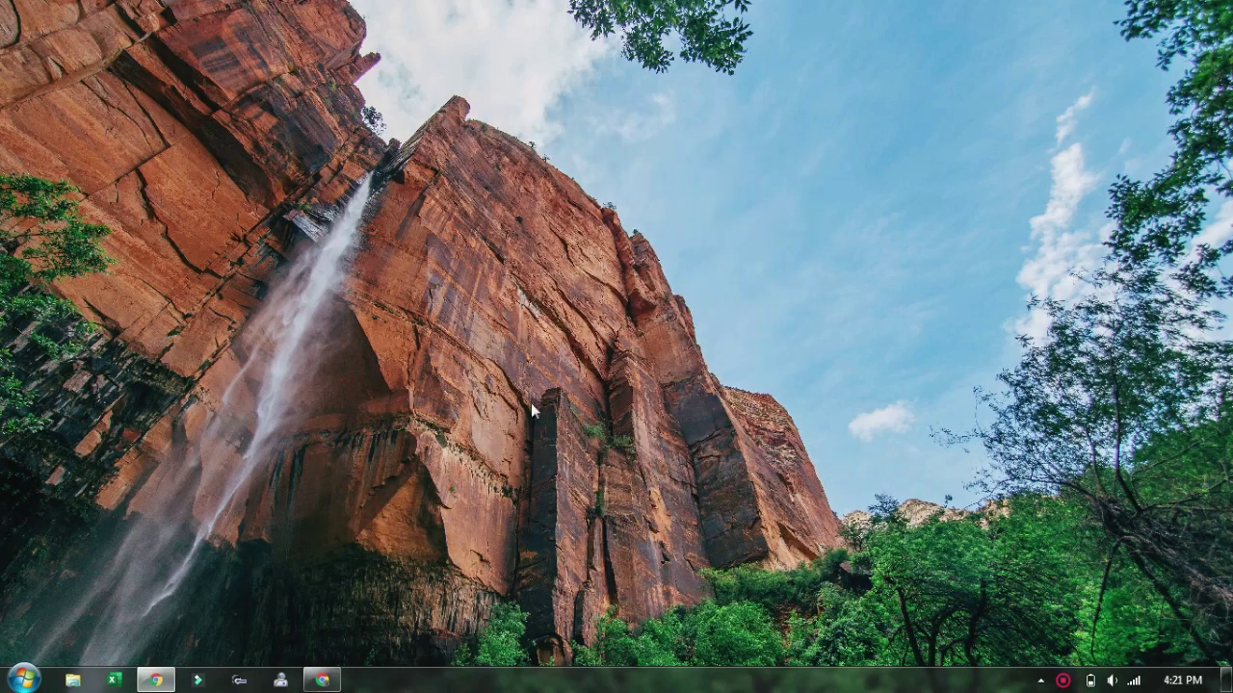
Step: Restore the Sales Performance spreadsheet's Chrome window from the taskbar
click(164, 680)
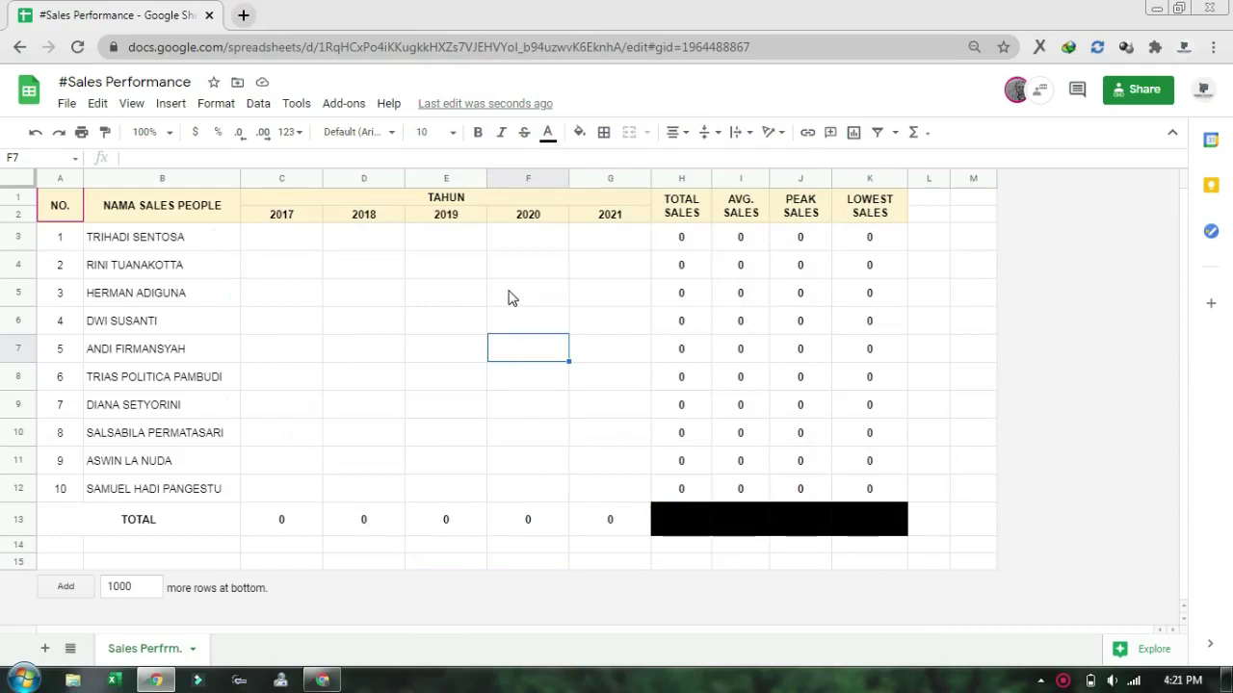
Step: Select the empty 2017–2021 sales block C3:G12 with the keyboard and open the Data menu
click(511, 298)
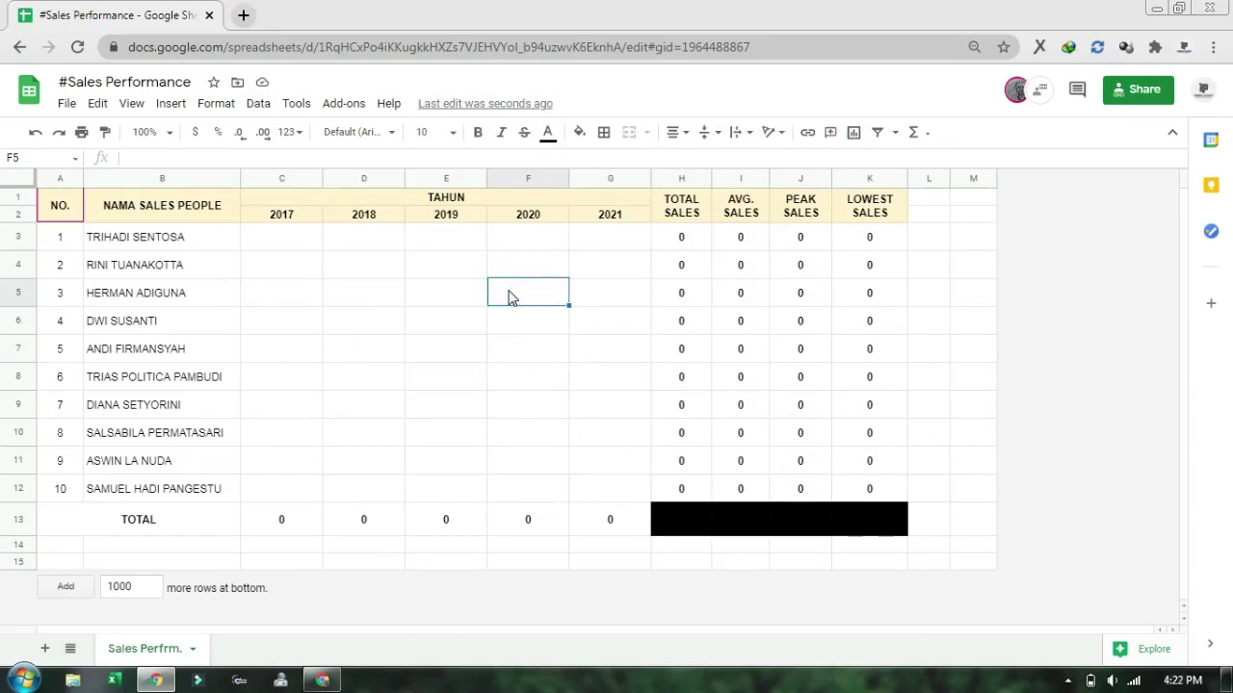
key(Left)
key(Left)
key(Left)
key(Left)
key(Up)
key(Up)
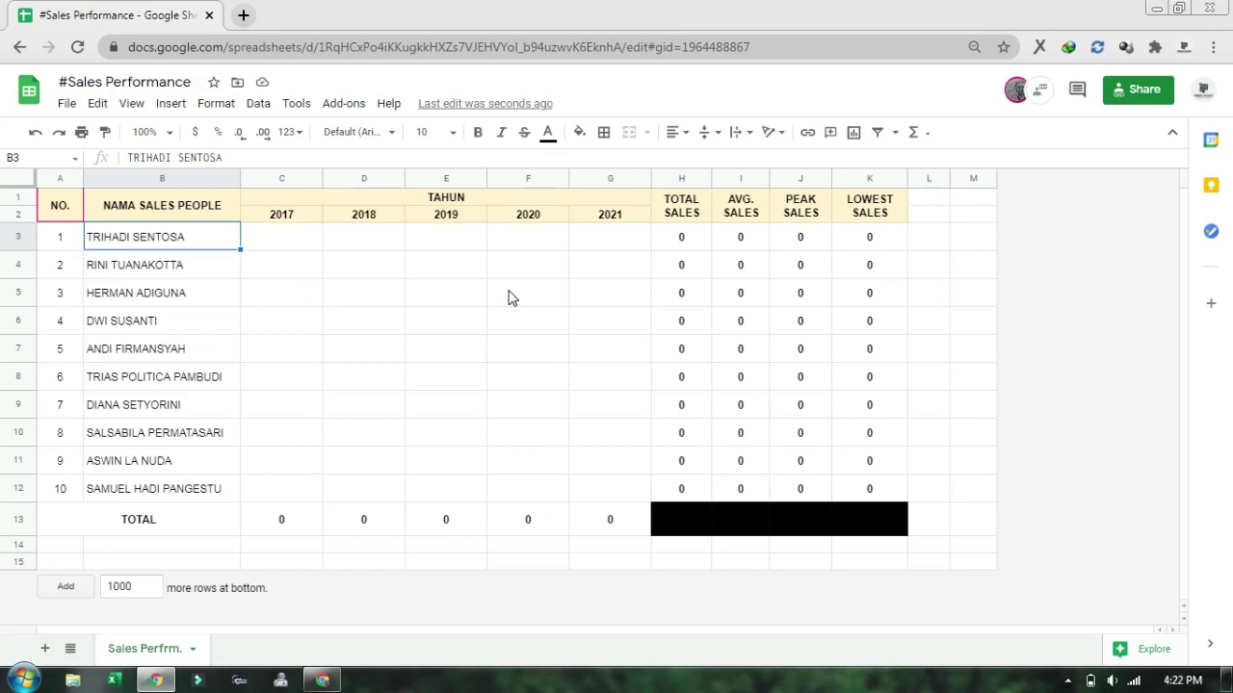
key(Right)
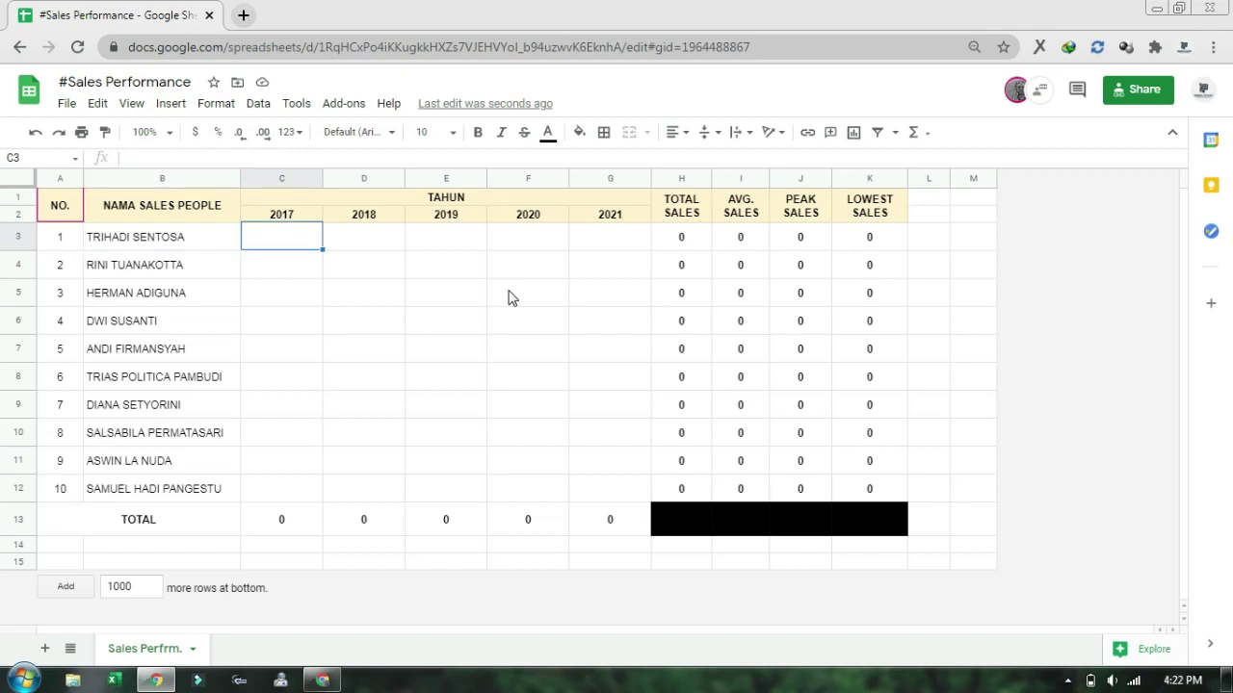
key(shift+Right)
key(shift+Right)
key(shift+Right)
key(shift+Right)
key(shift+Down)
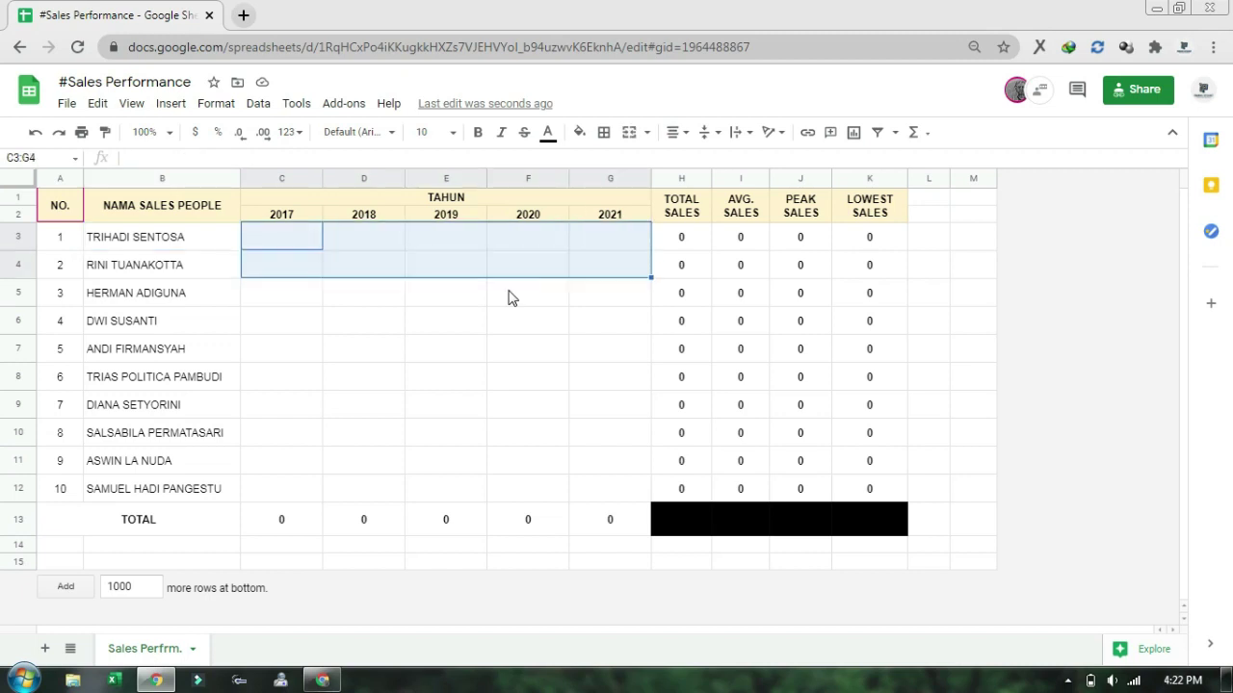
key(shift+Down)
key(shift+Down)
key(shift+Down)
key(shift+Down)
key(shift+Down)
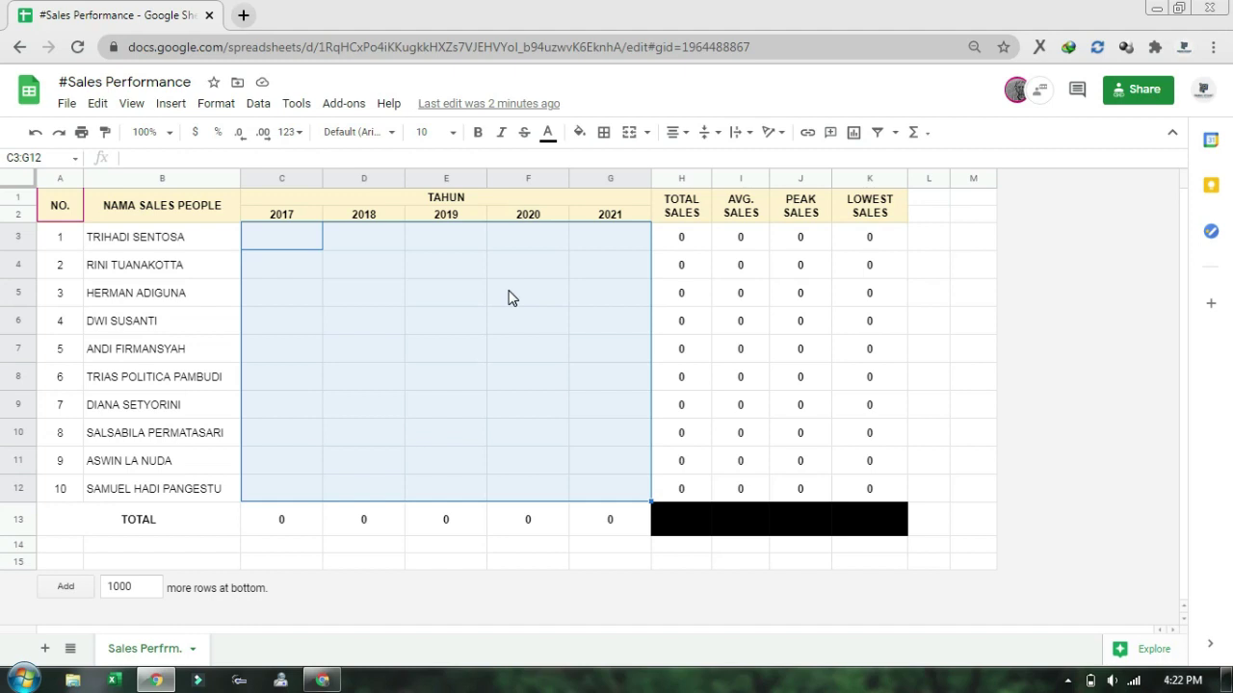
click(260, 104)
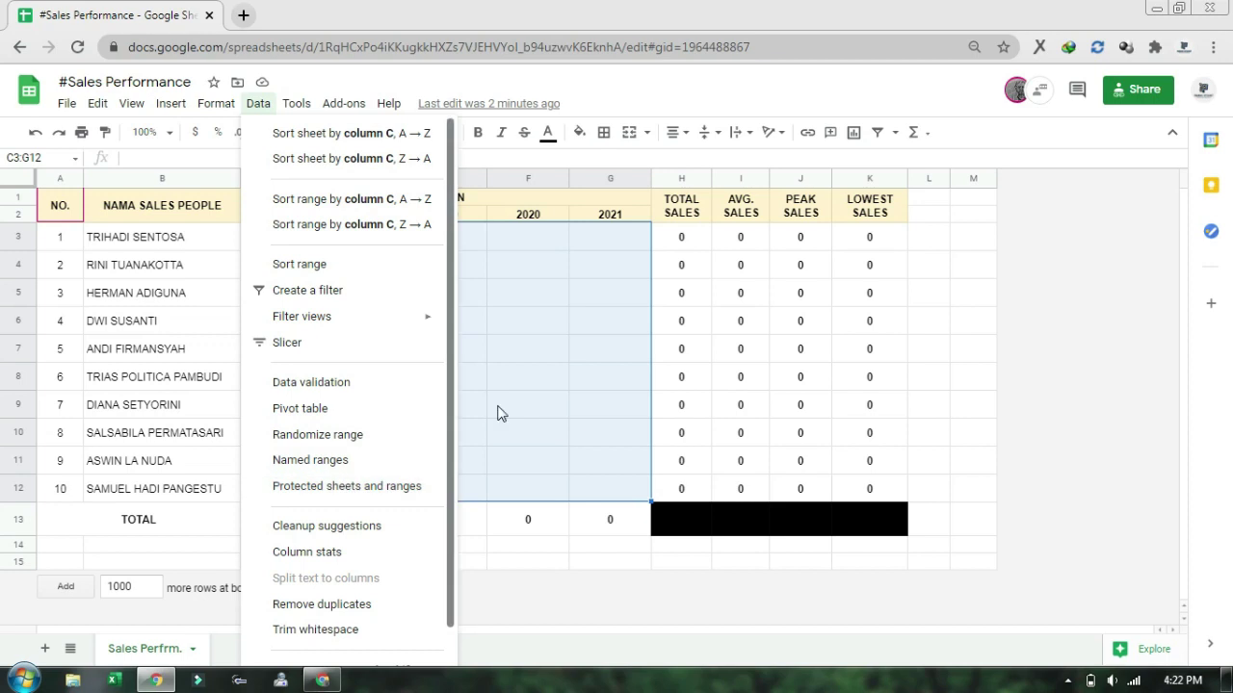
Step: Start protecting the Sales Perfrm. sheet with the description 'input jualan'
click(546, 404)
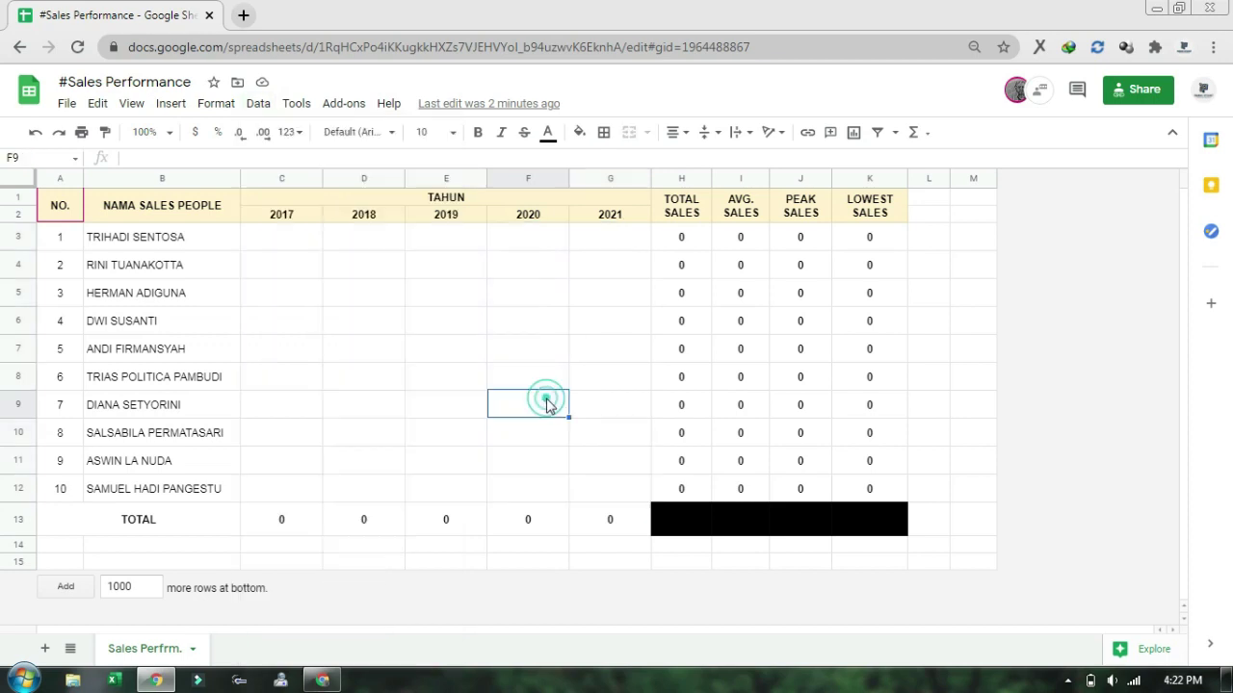
right_click(141, 655)
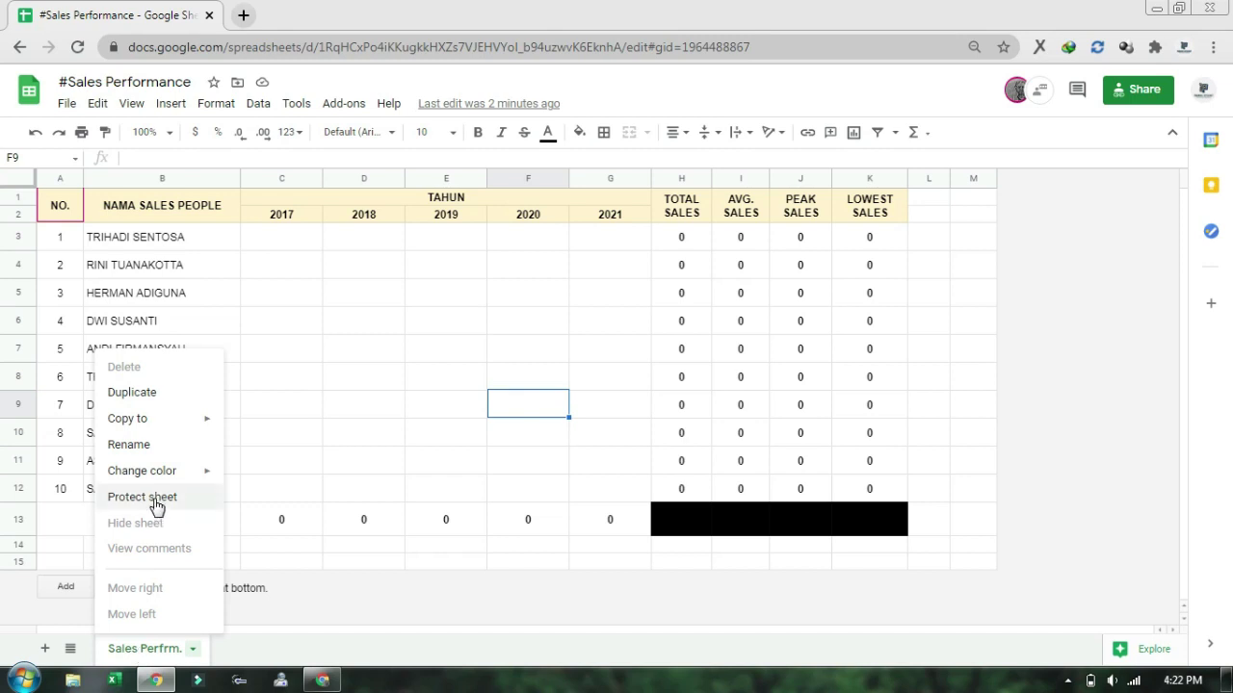
click(142, 497)
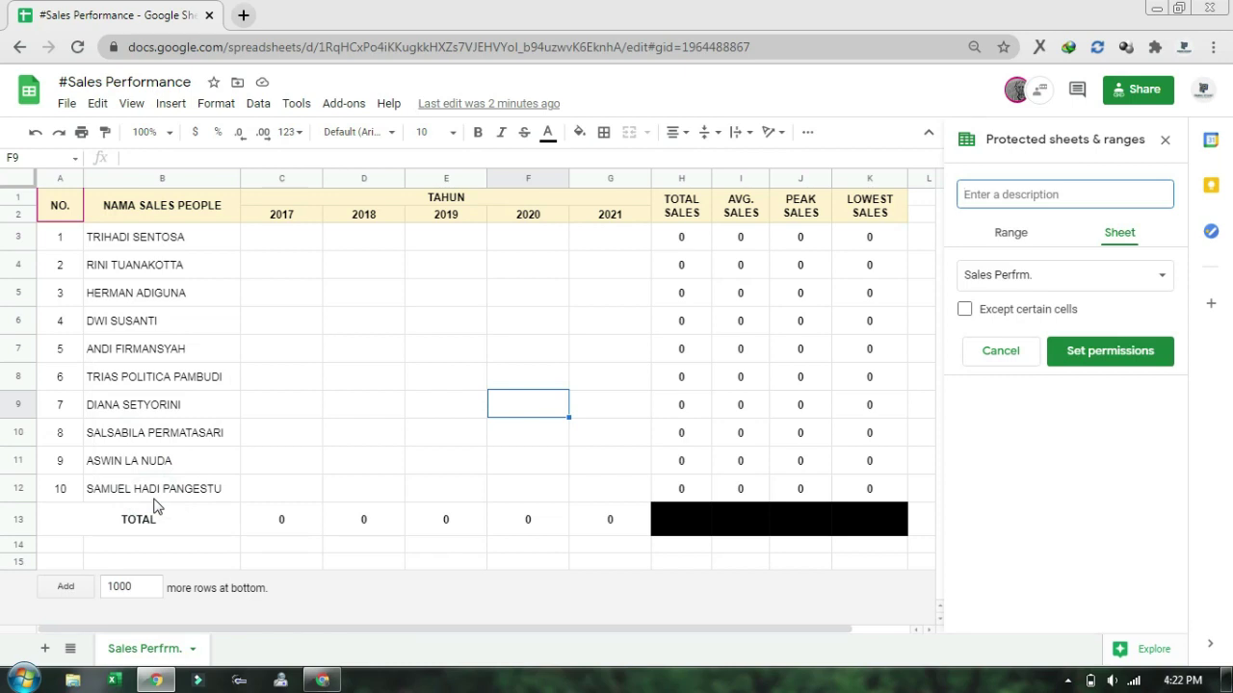
text(input )
text(jualan)
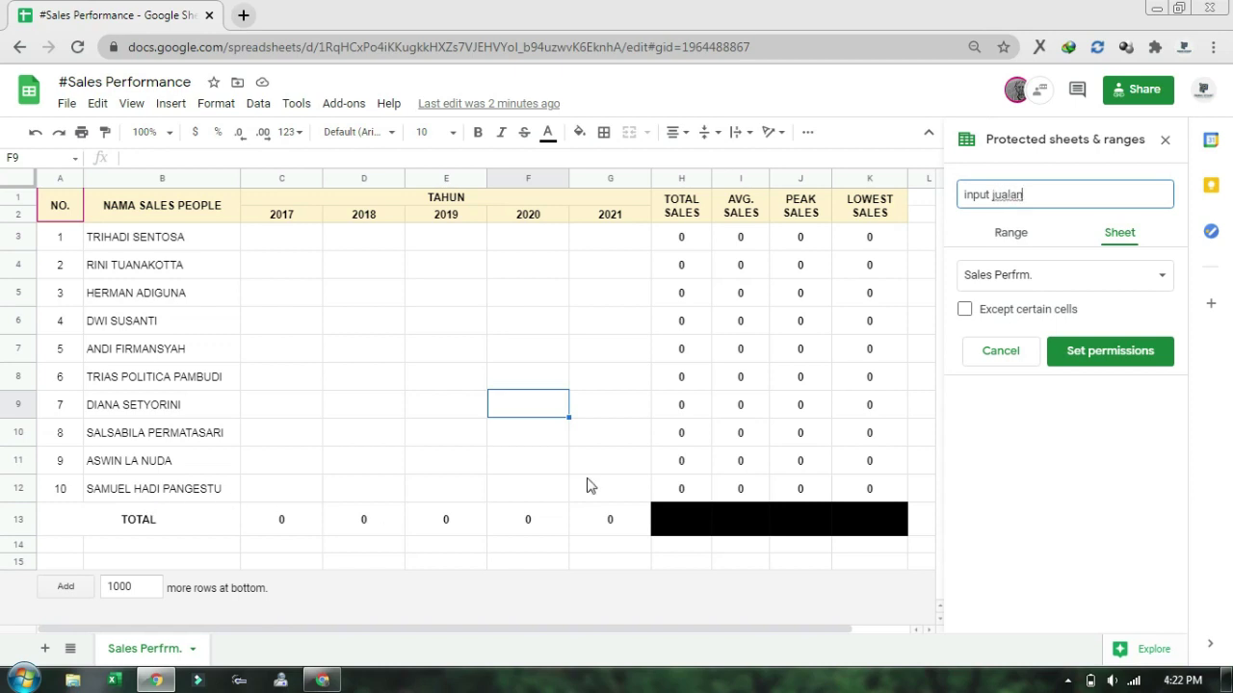
Step: Toggle the protection between Sheet and Range, ending on Range
click(1098, 482)
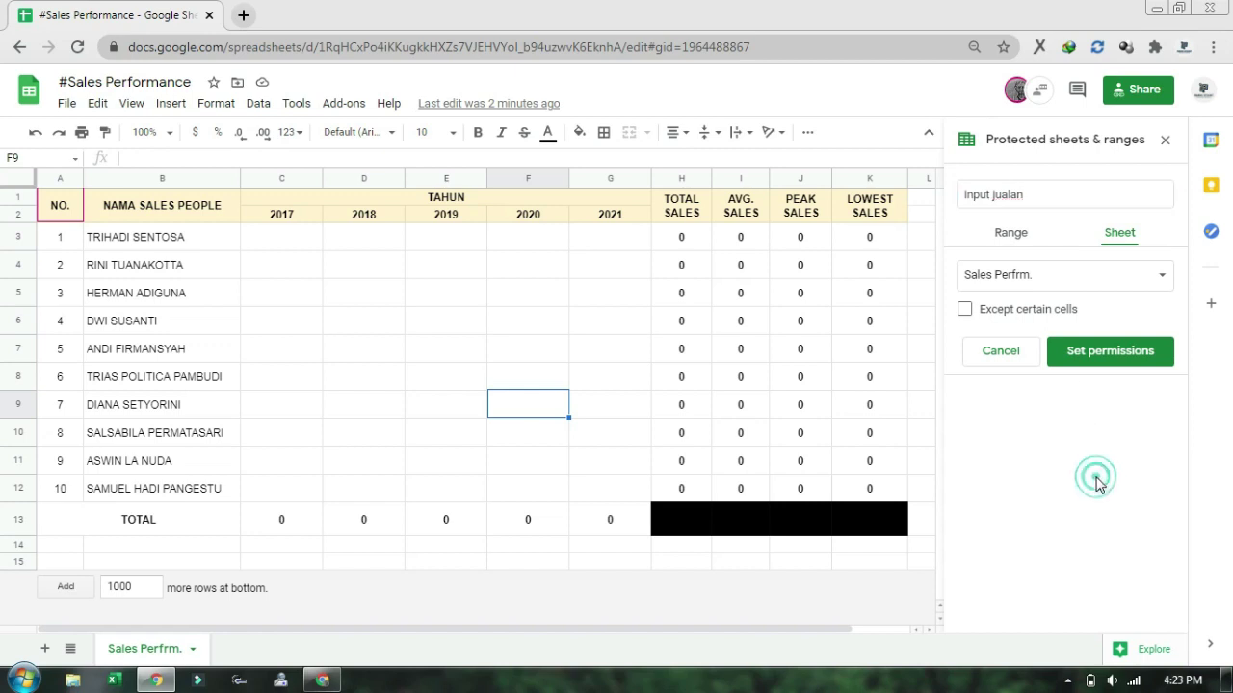
click(1013, 241)
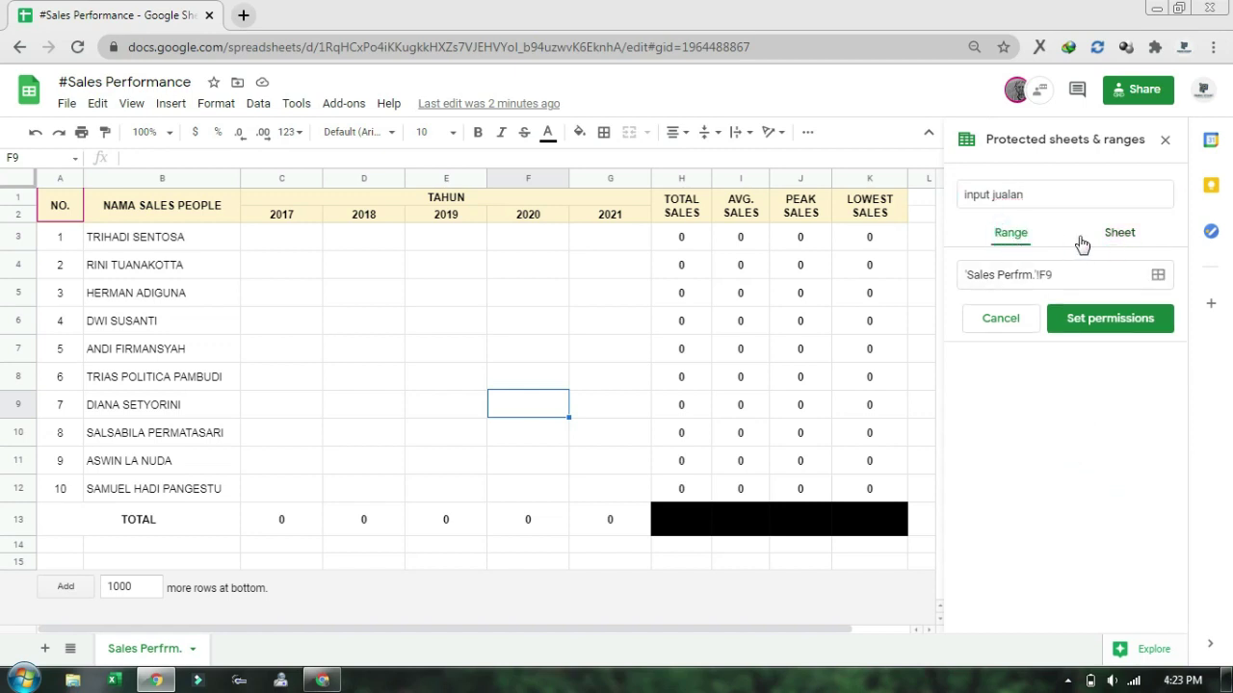
click(1113, 238)
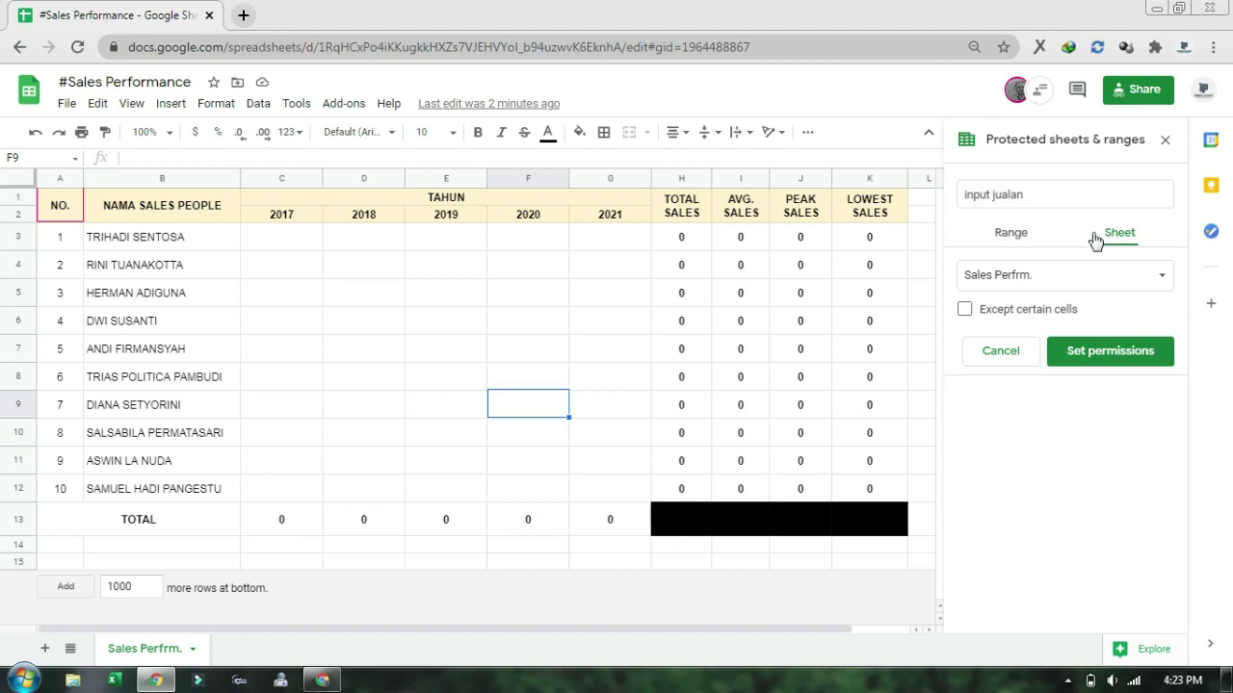
click(1021, 239)
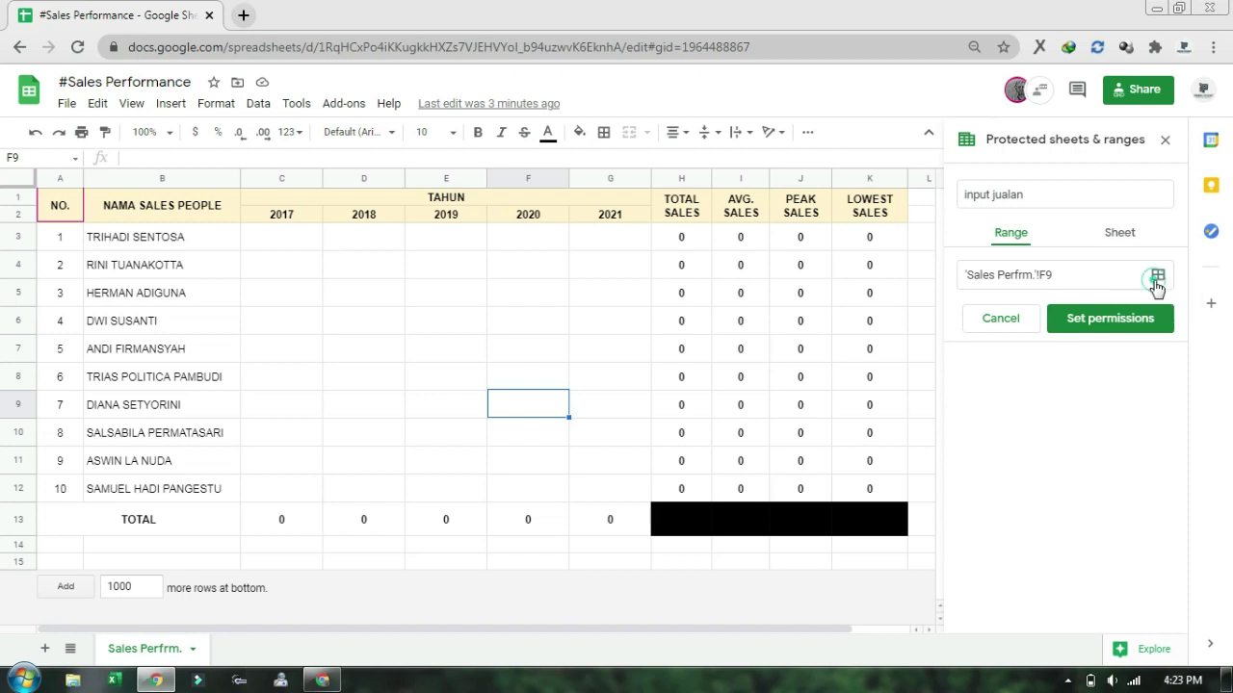
Step: Pick B1:B12 as the range, then clear it and protect the whole sheet instead
click(1156, 281)
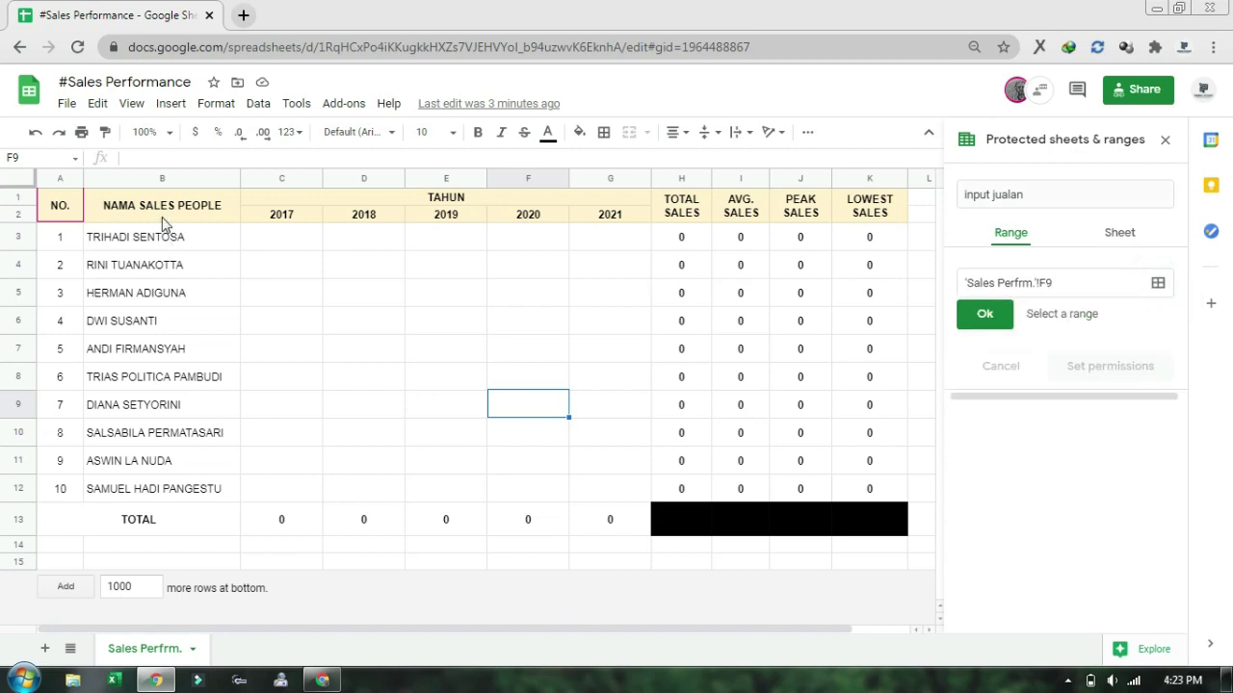
drag(156, 212, 162, 487)
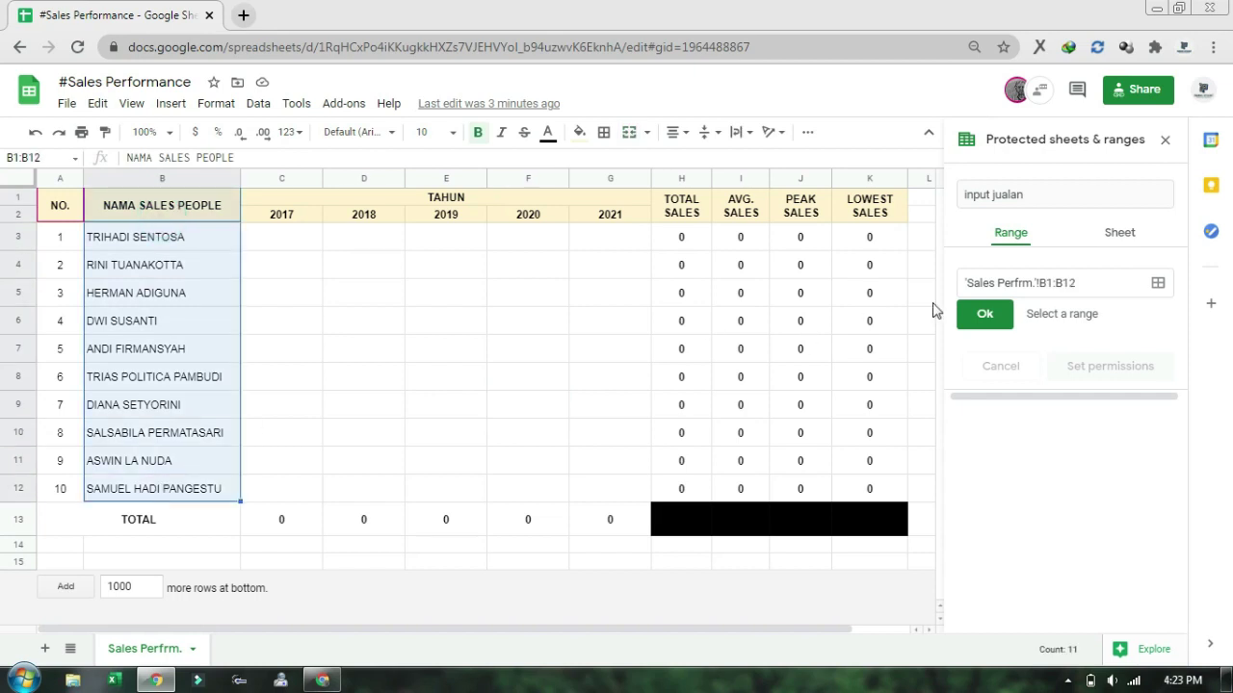
click(983, 319)
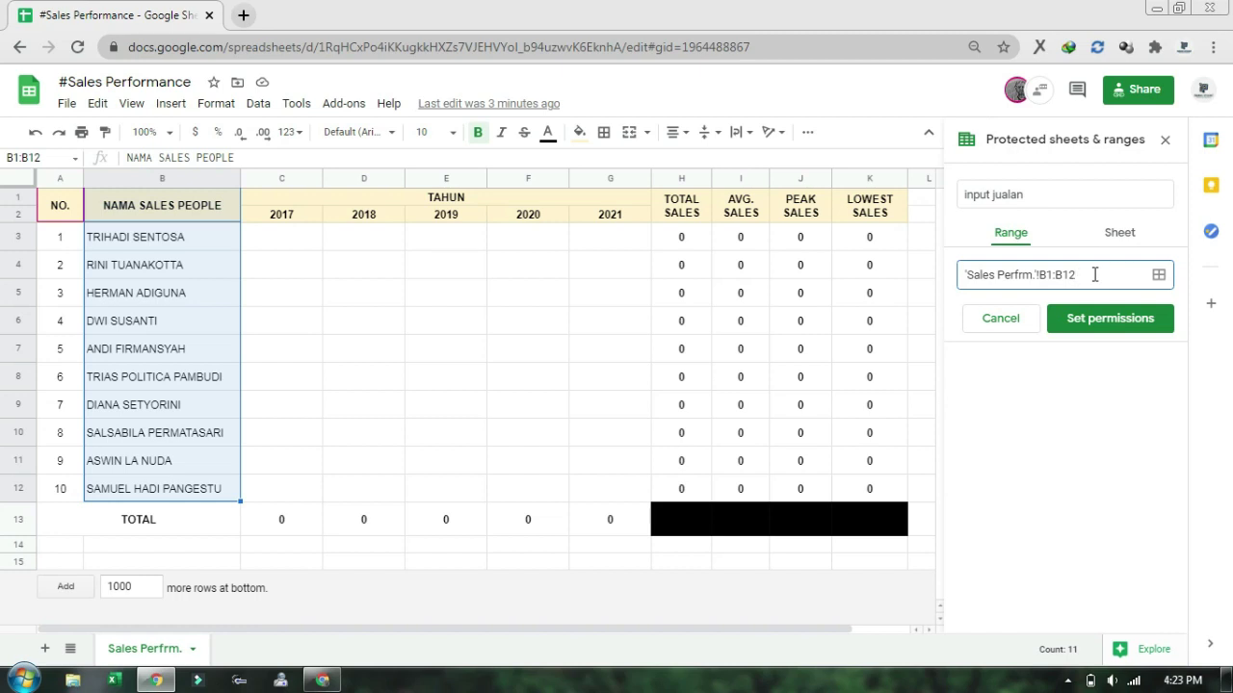
drag(1094, 275, 919, 281)
key(BackSpace)
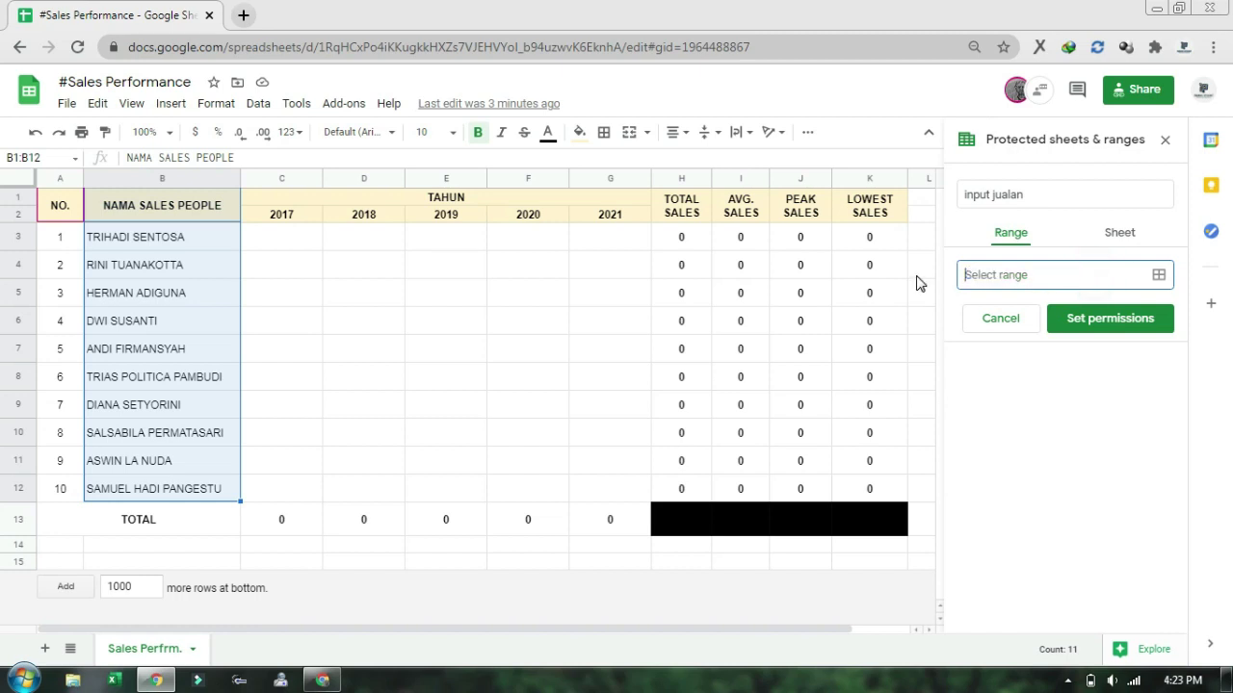
click(1013, 416)
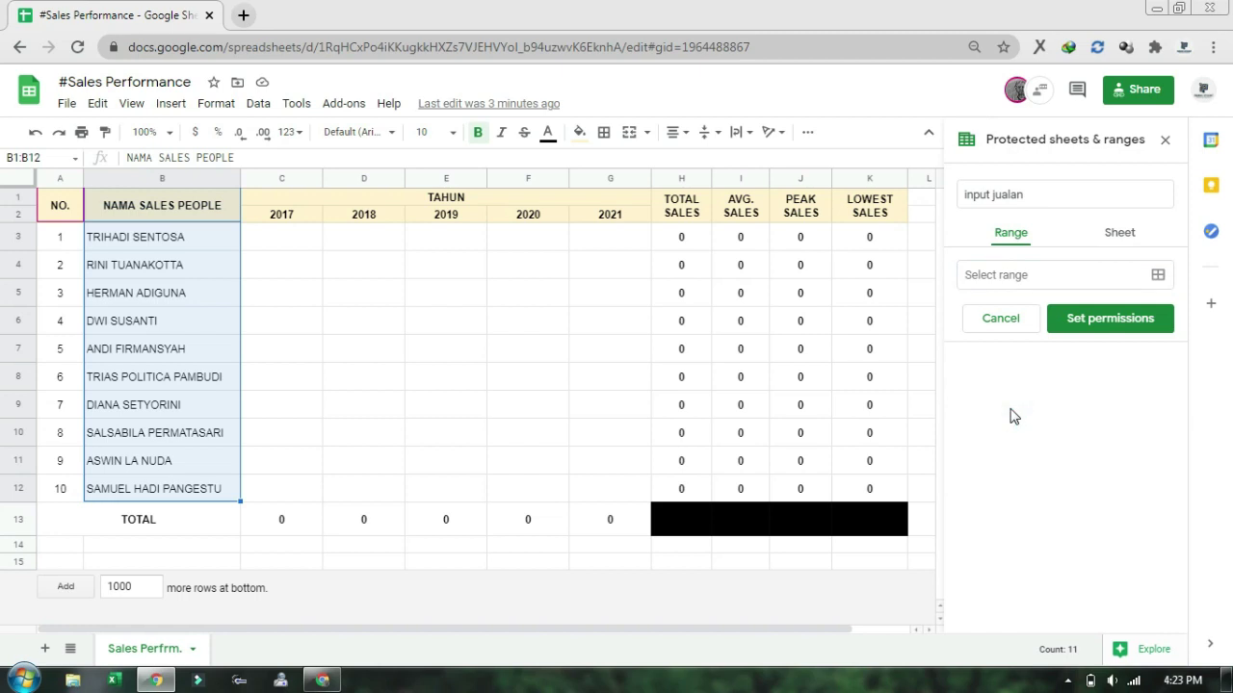
click(1125, 234)
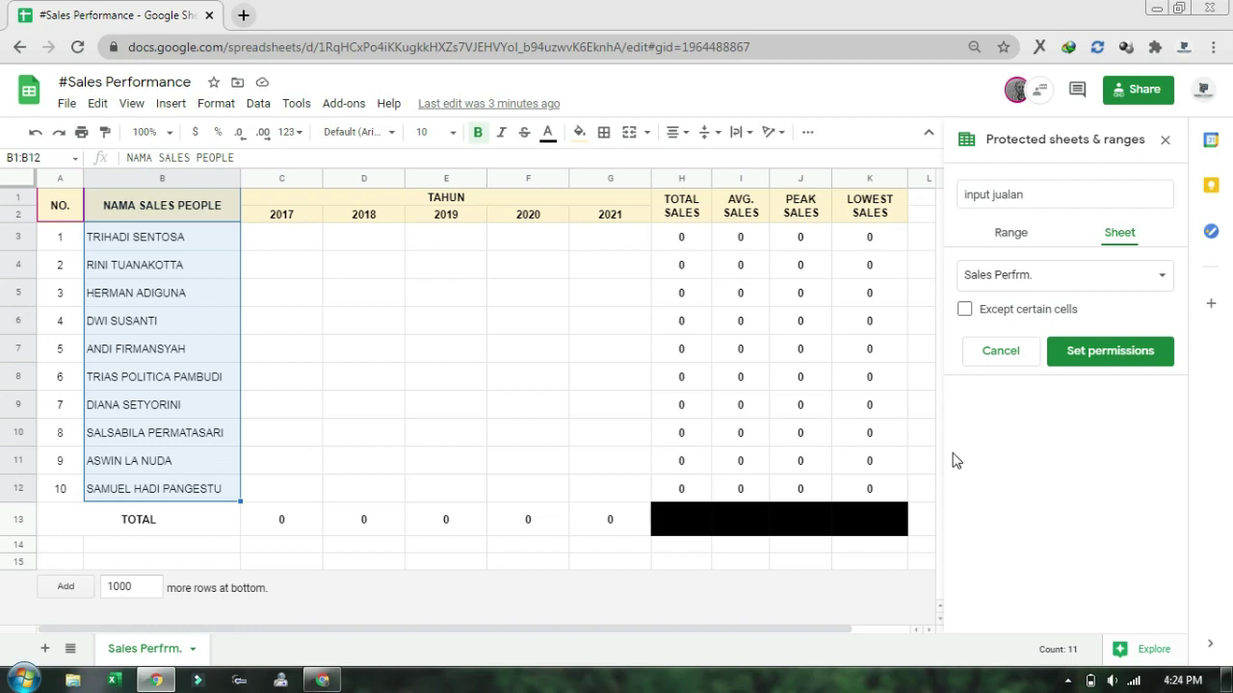
Step: Tick Except certain cells and exempt C3:G12 from the sheet protection
click(354, 295)
key(Left)
key(Up)
key(Up)
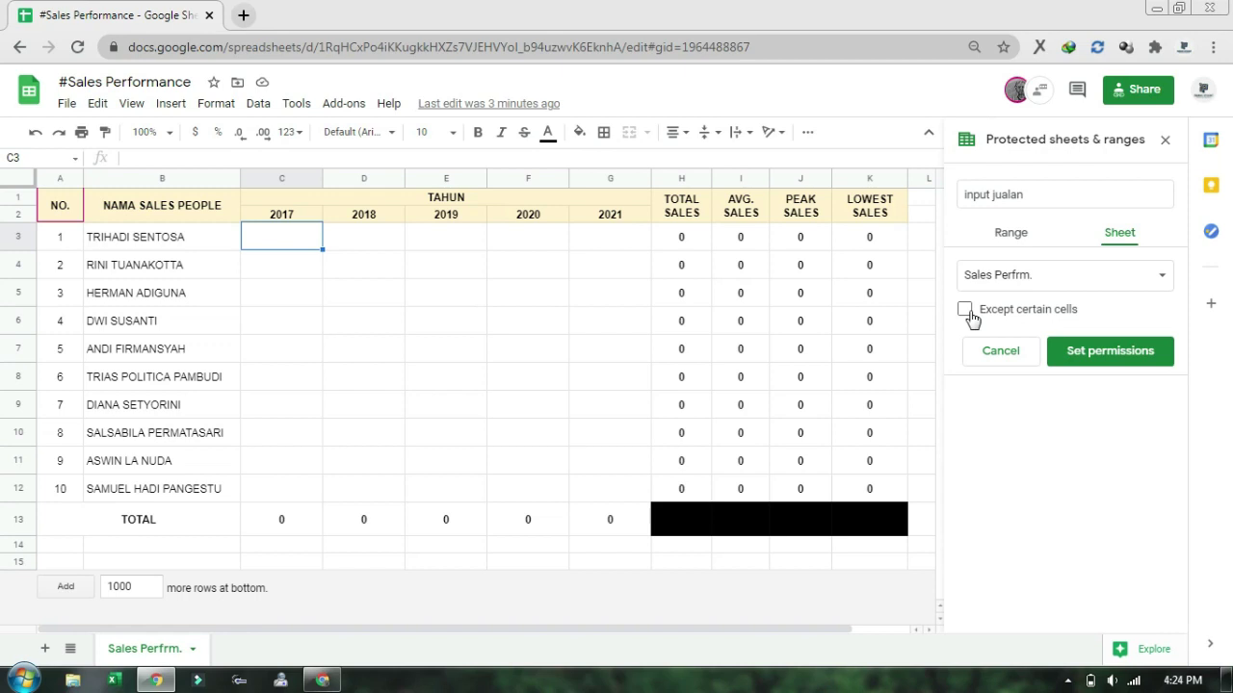
click(965, 310)
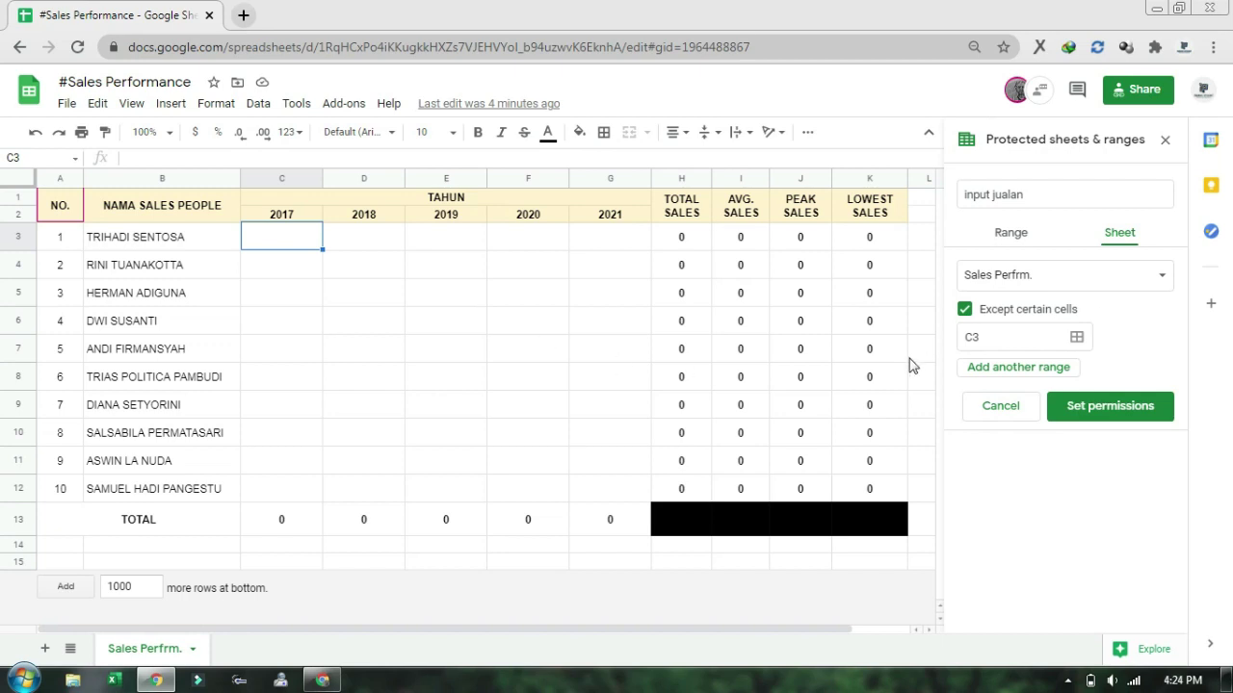
click(1077, 339)
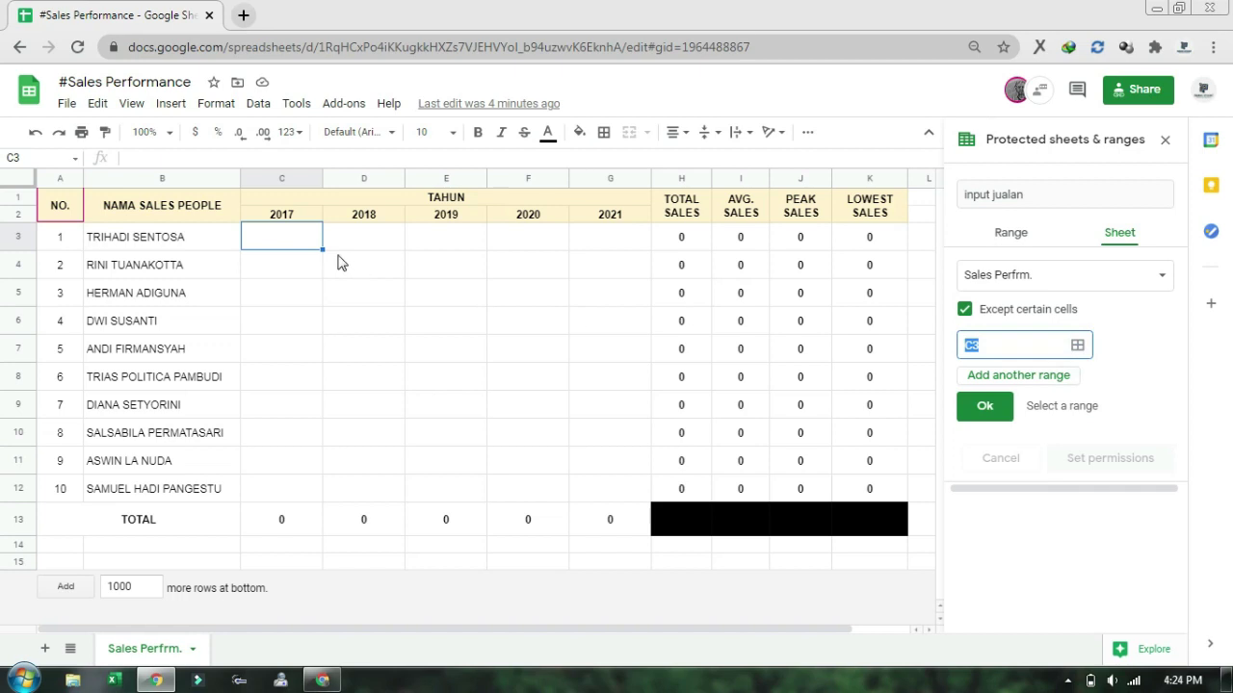
drag(308, 247, 597, 499)
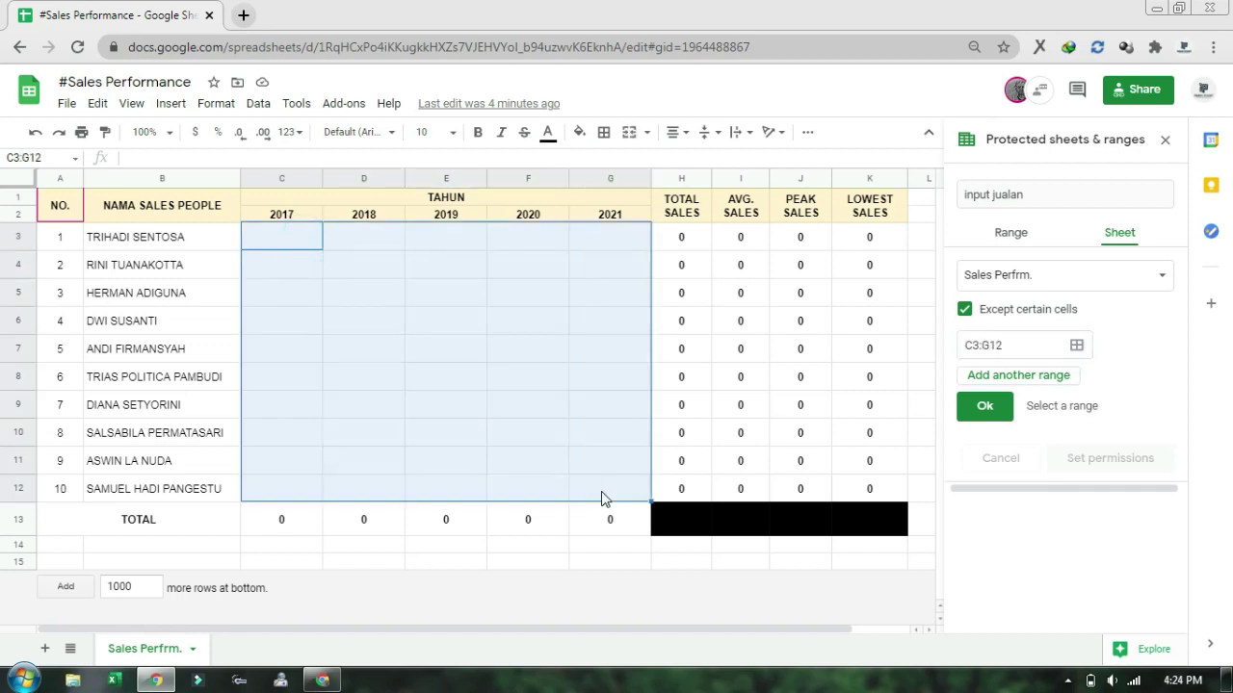
click(984, 406)
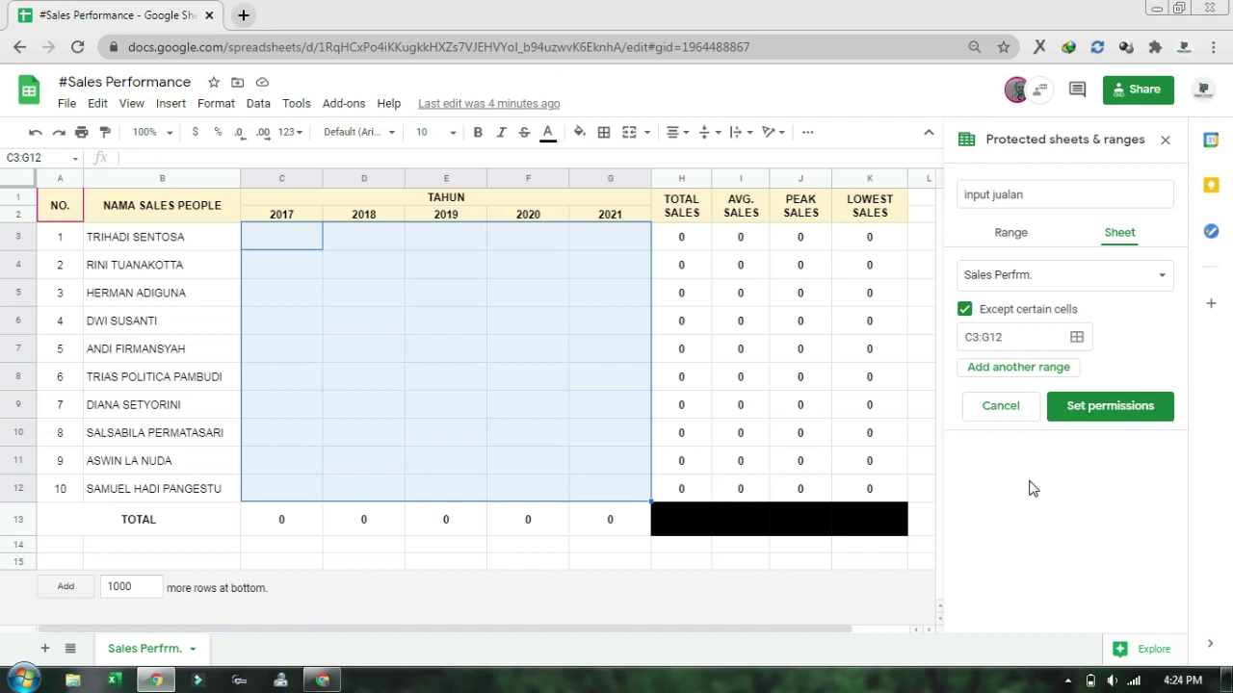
Step: Add two extra excepted-range rows, then remove both empty rows again
click(1029, 374)
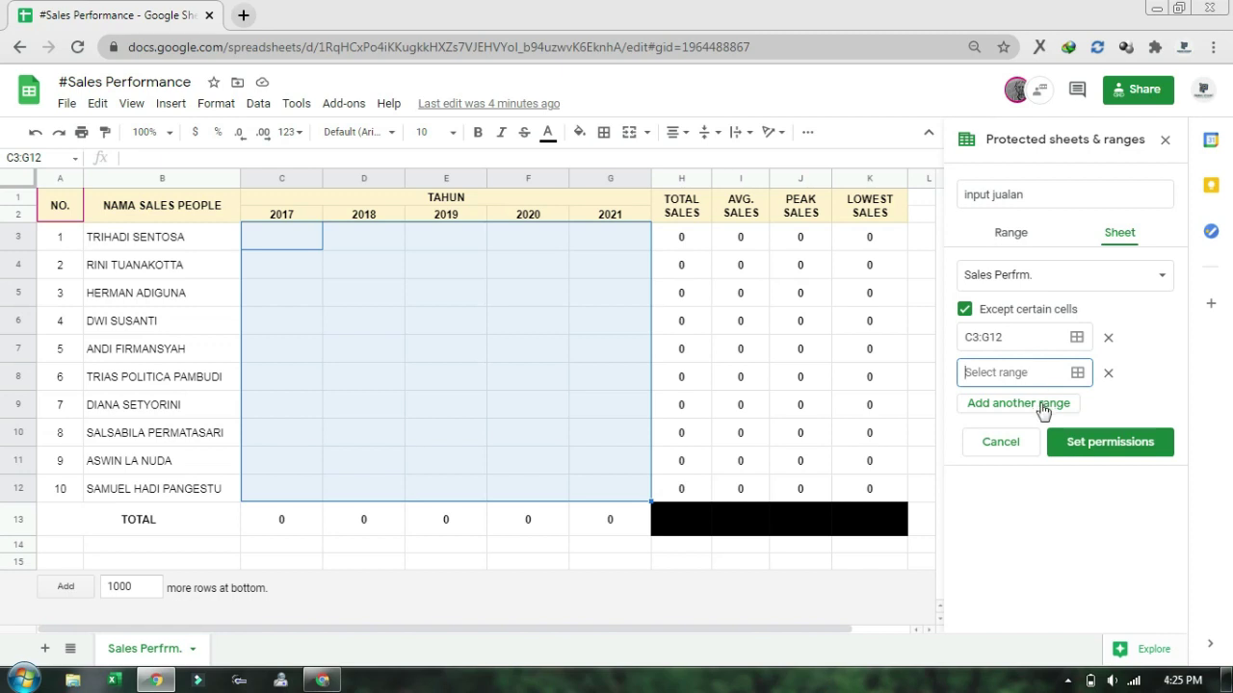
click(1041, 404)
click(1108, 408)
click(1108, 376)
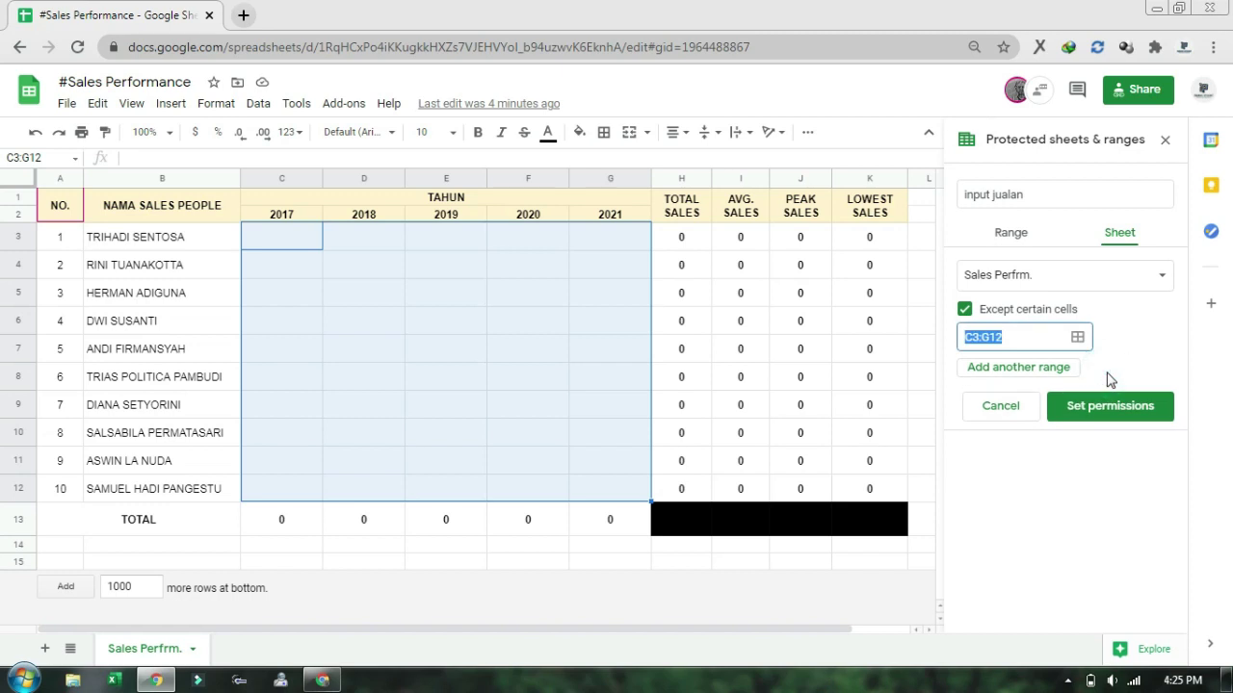
click(1110, 380)
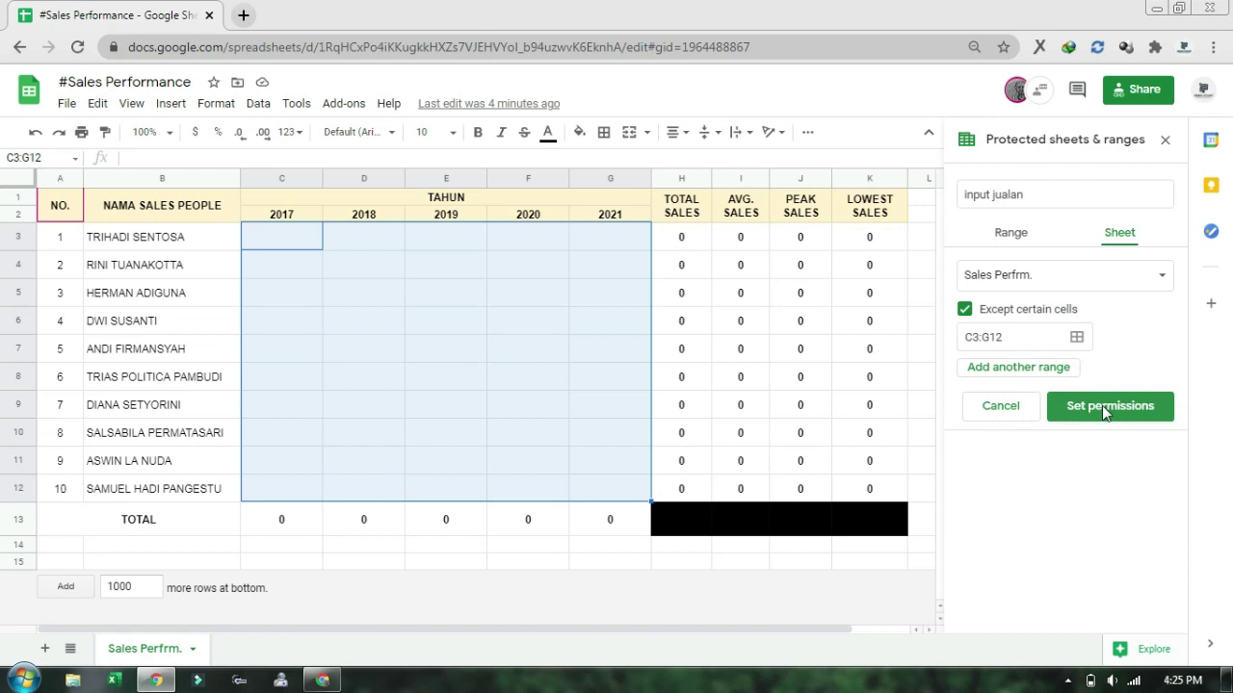
Step: Open the protection's permissions and restrict editing to Only you
click(1102, 406)
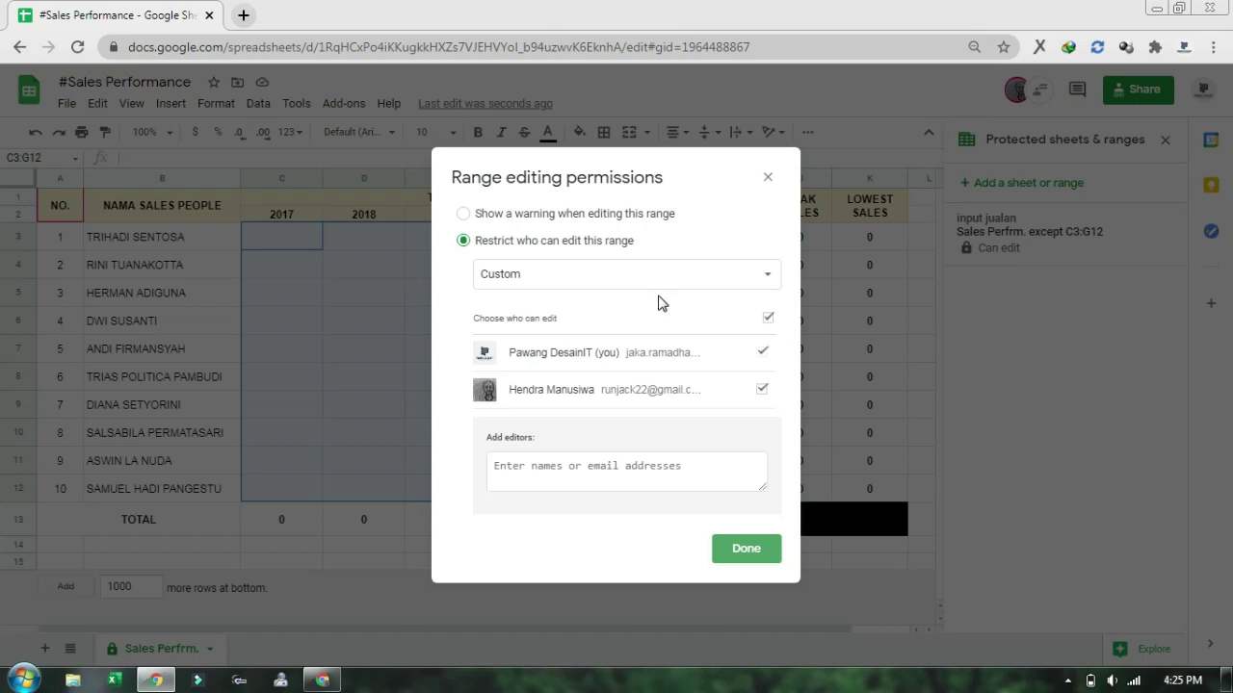
click(639, 272)
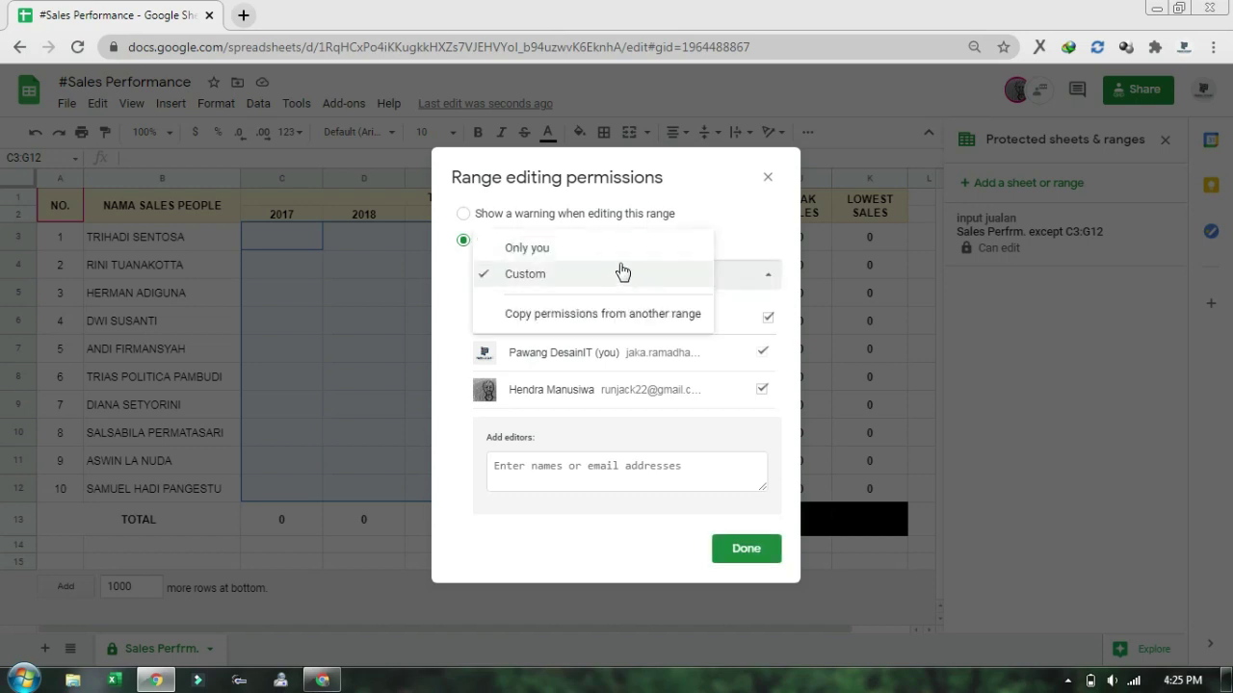
click(620, 260)
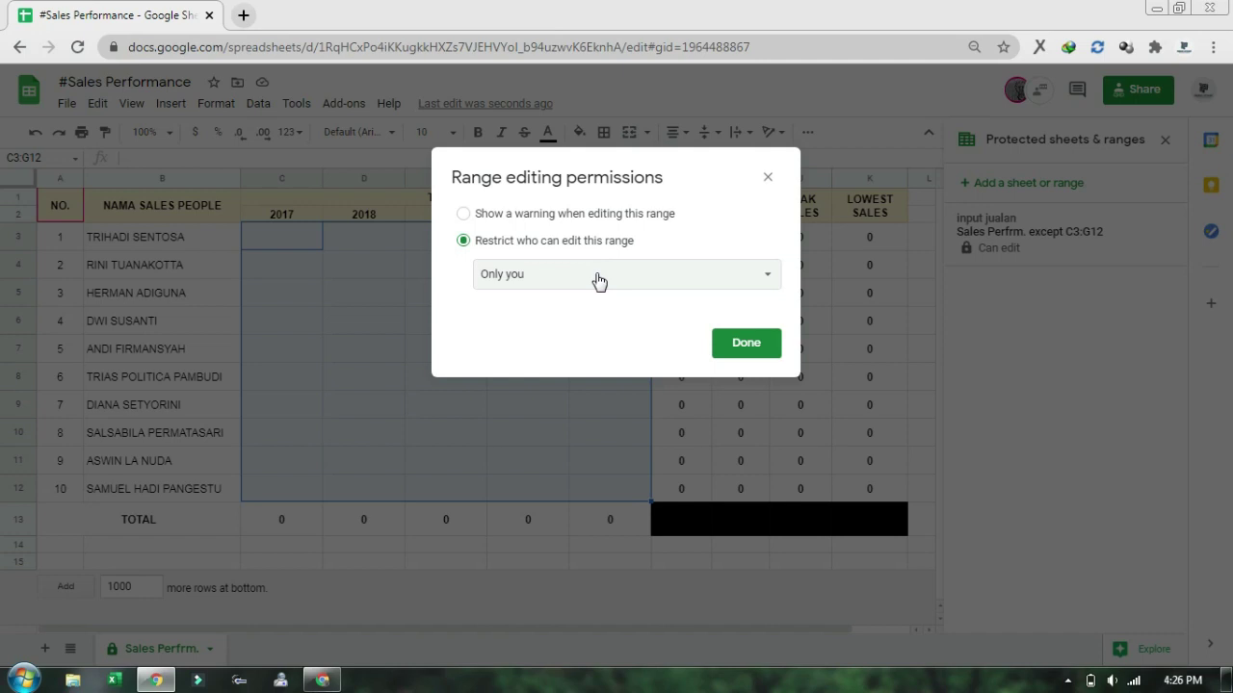
Step: Switch editors to Custom, remove the second person's edit access, and save
click(598, 280)
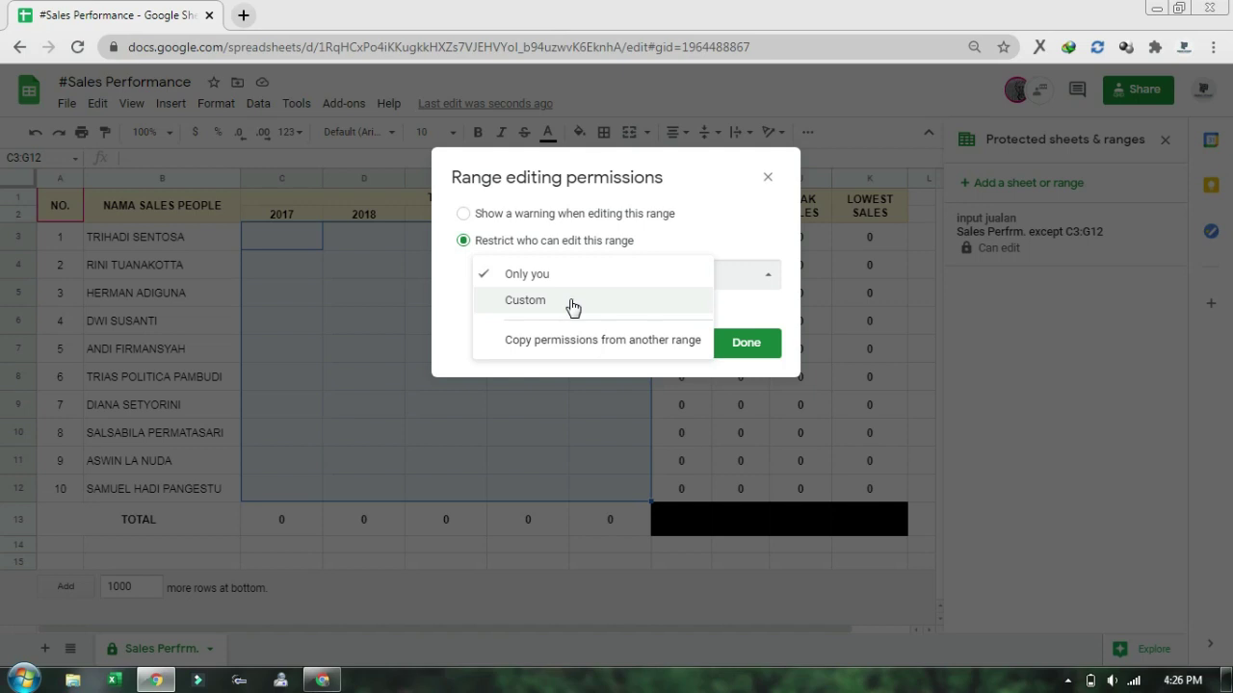
click(573, 304)
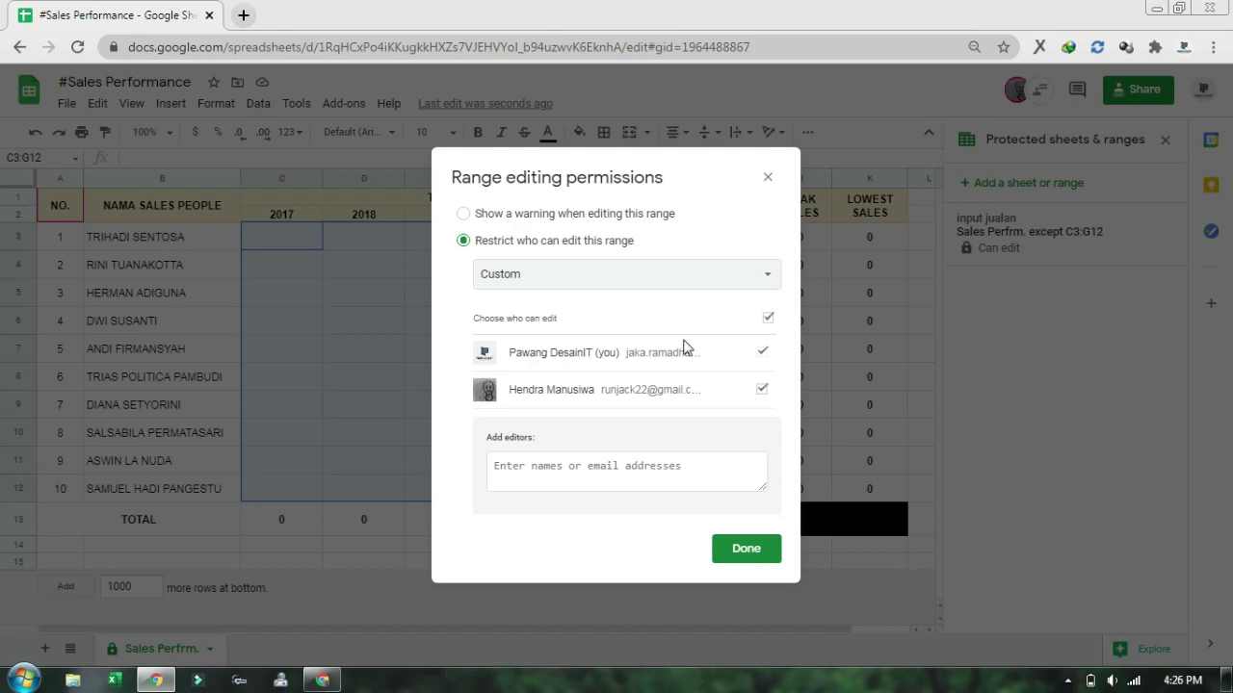
click(761, 391)
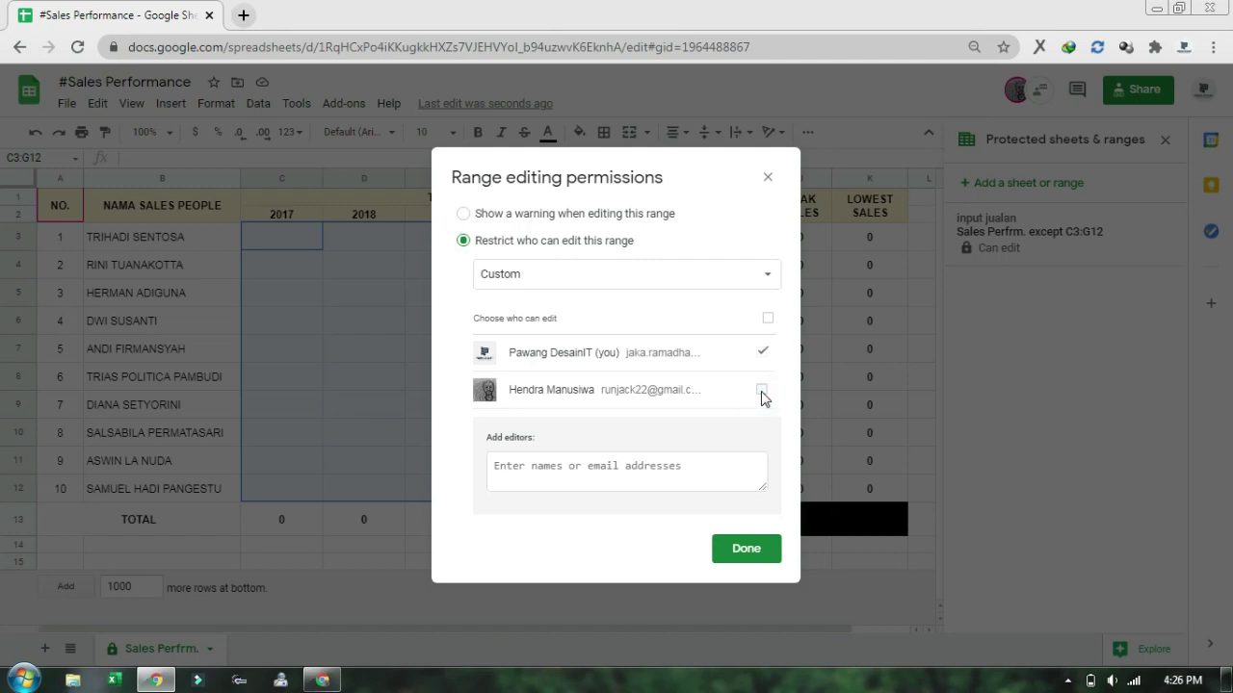
click(744, 548)
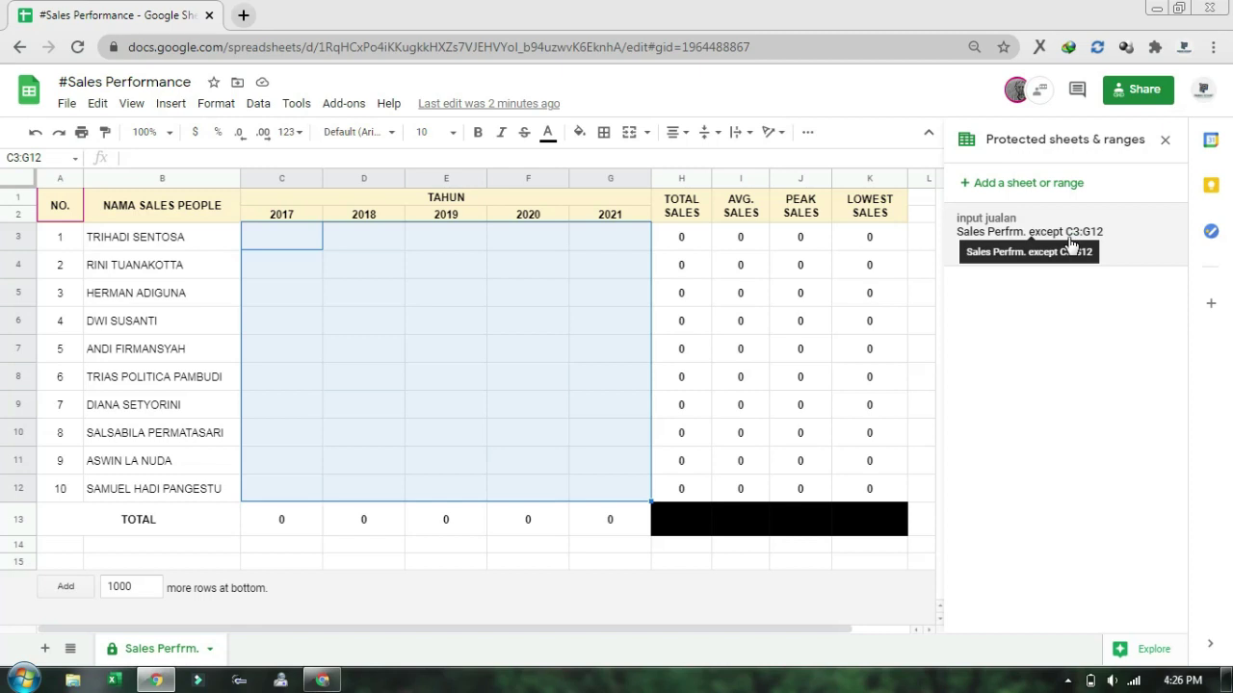
Step: Review the 'input jualan' protection, close it, and switch to the editor's Chrome window
click(1067, 243)
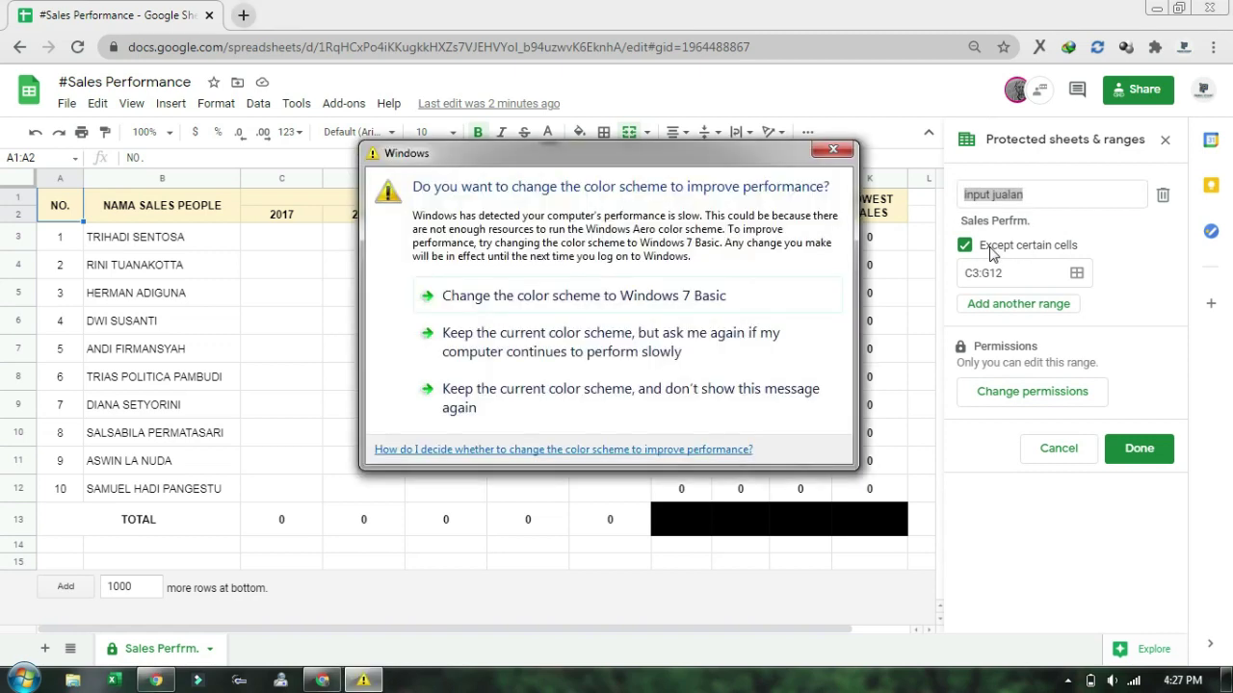
click(835, 152)
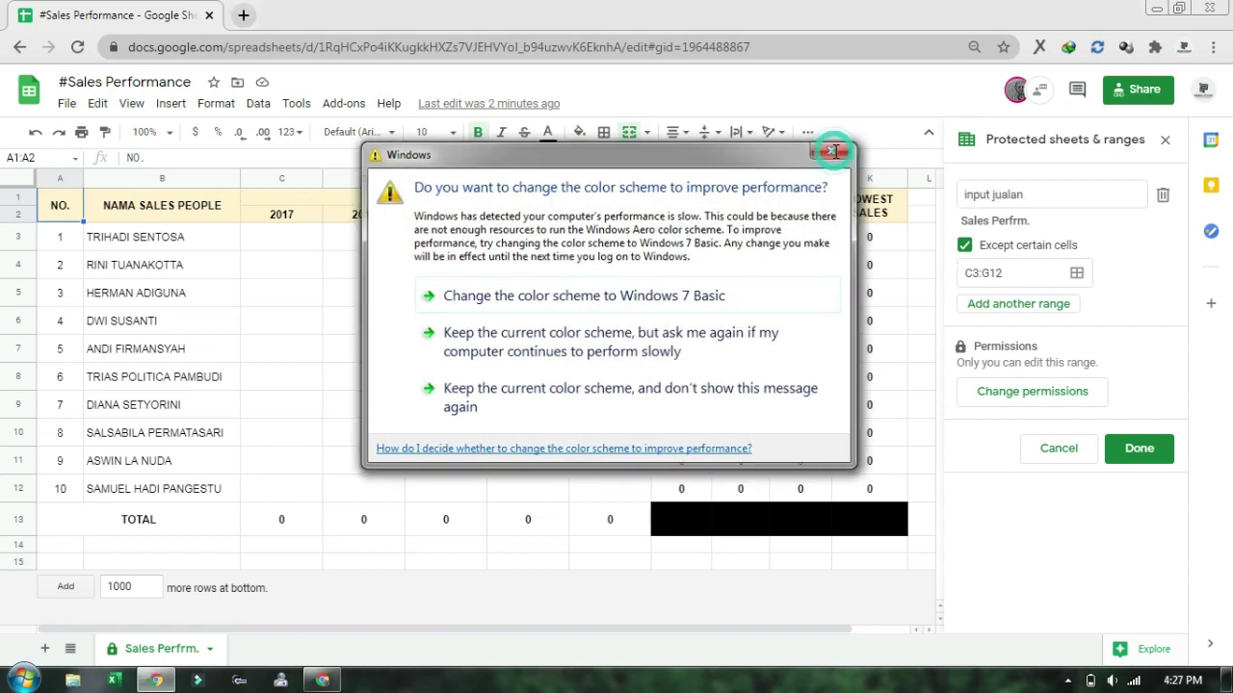
click(1148, 280)
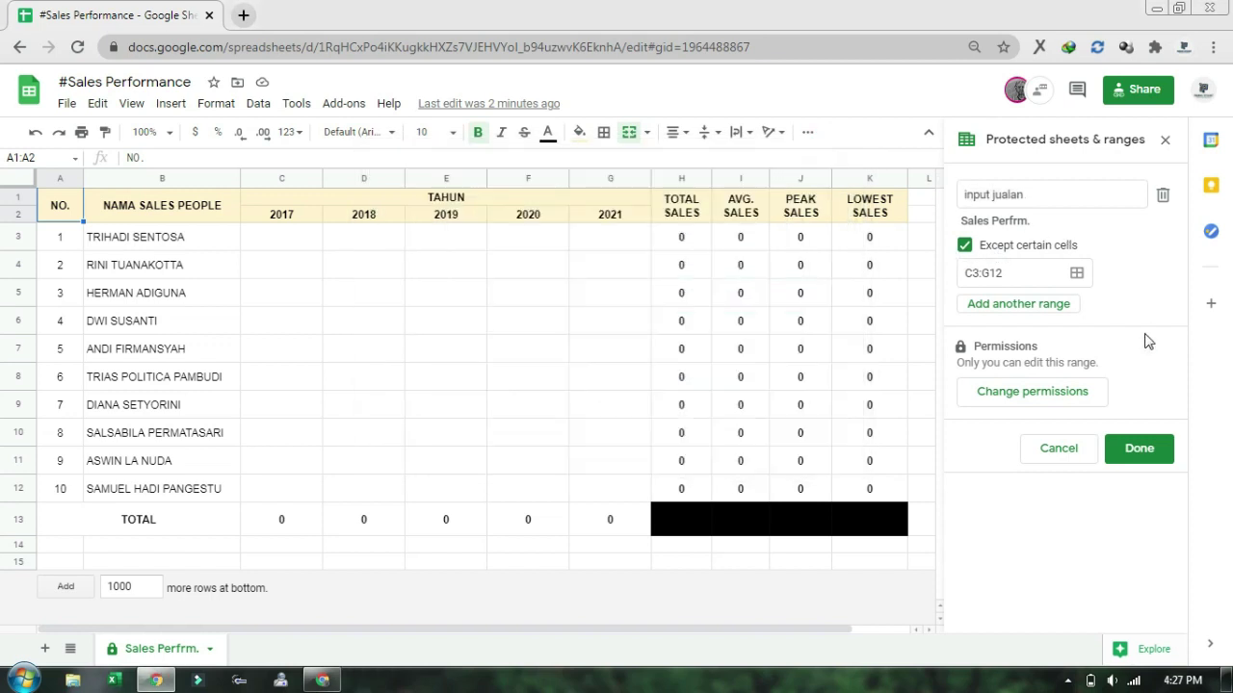
click(1148, 447)
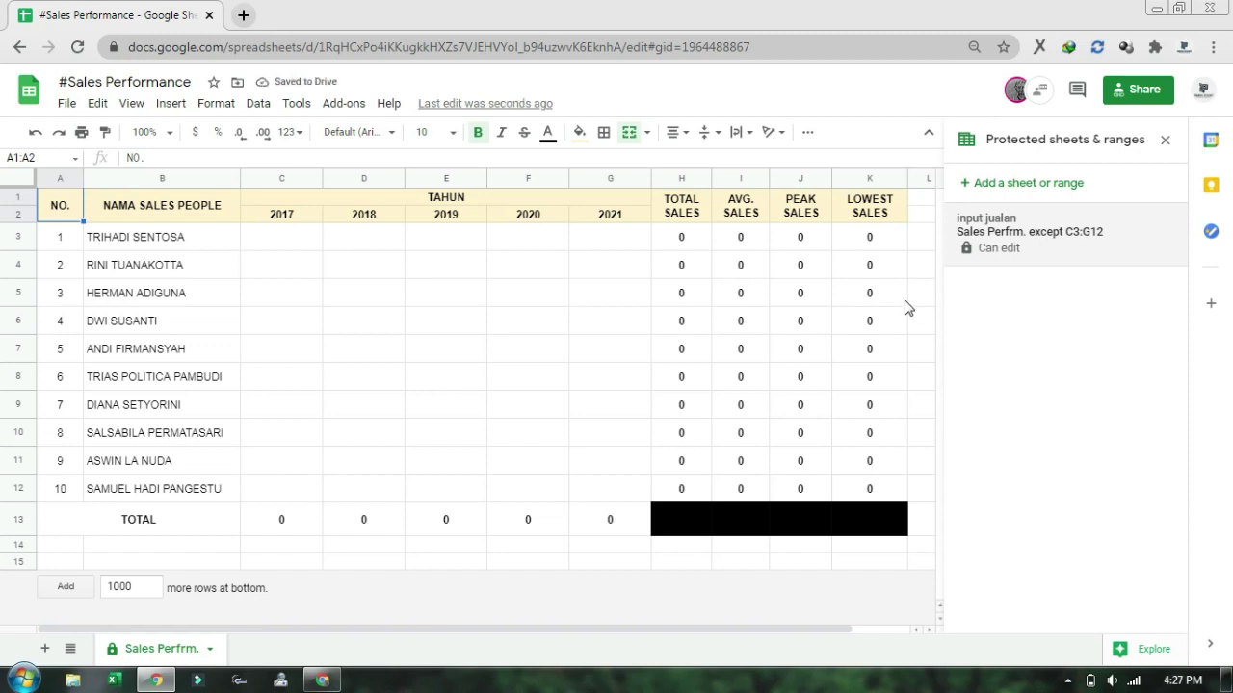
click(684, 242)
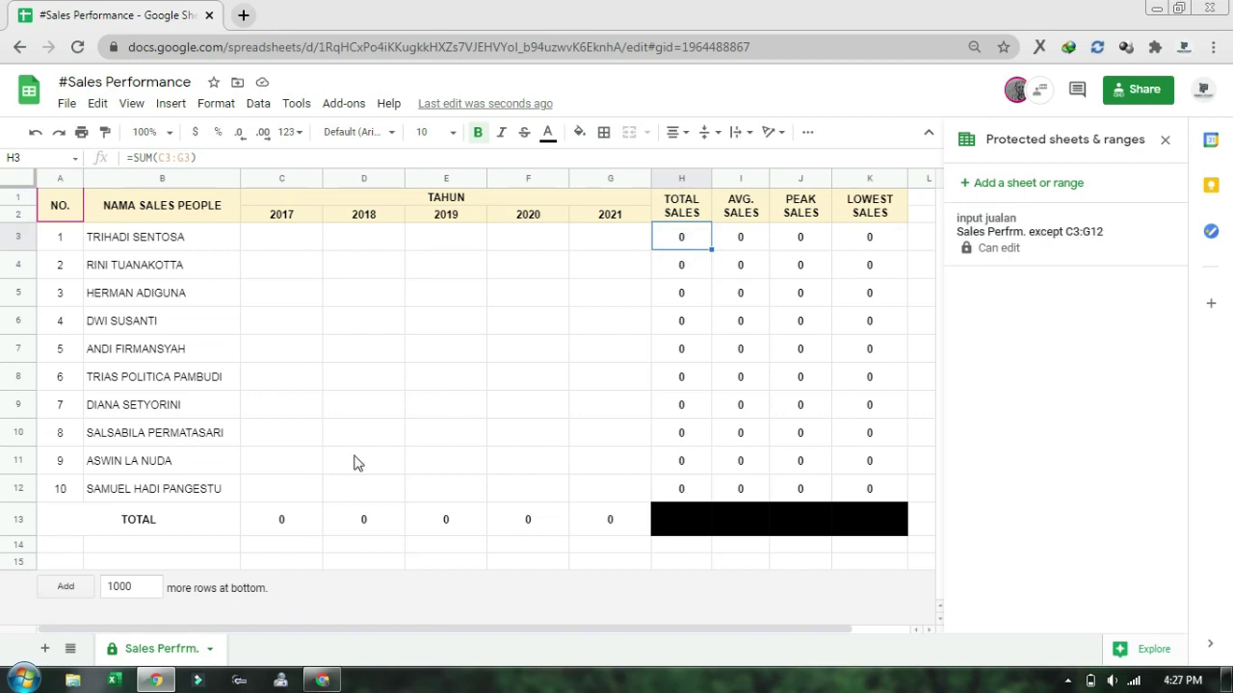
click(327, 681)
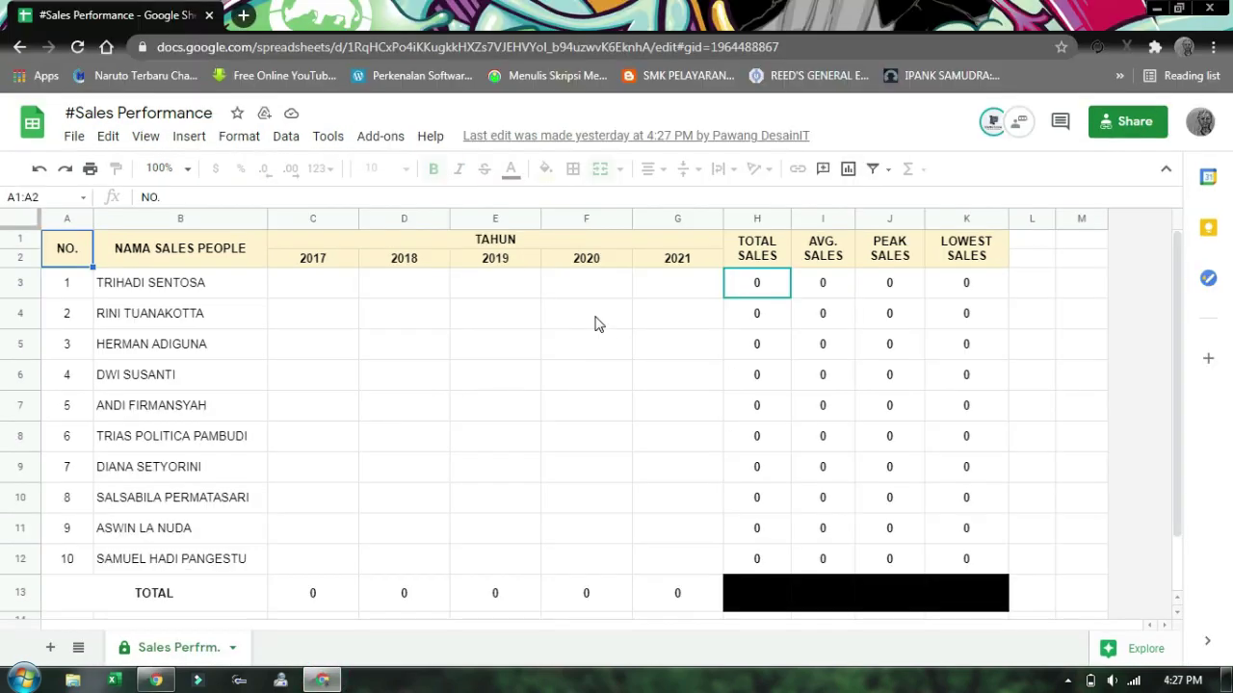
Step: Reload the sheet, try deleting the protected H4 total formula, and dismiss the refusal
key(ctrl+g)
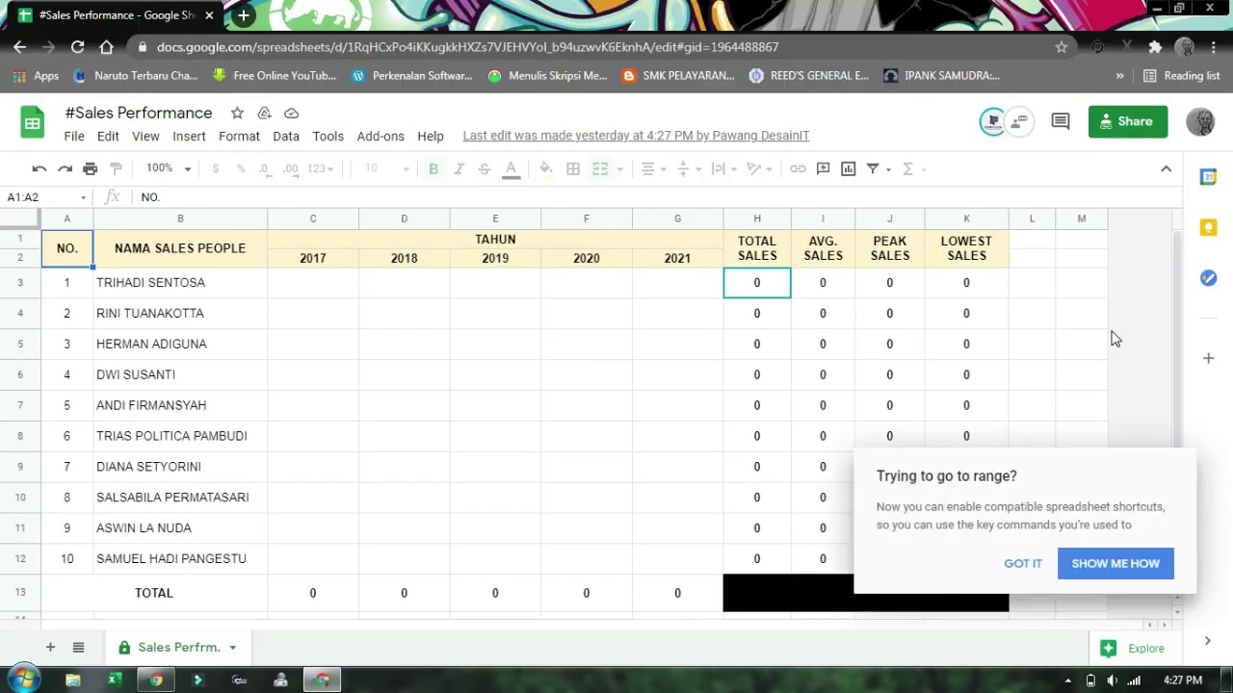
click(1038, 567)
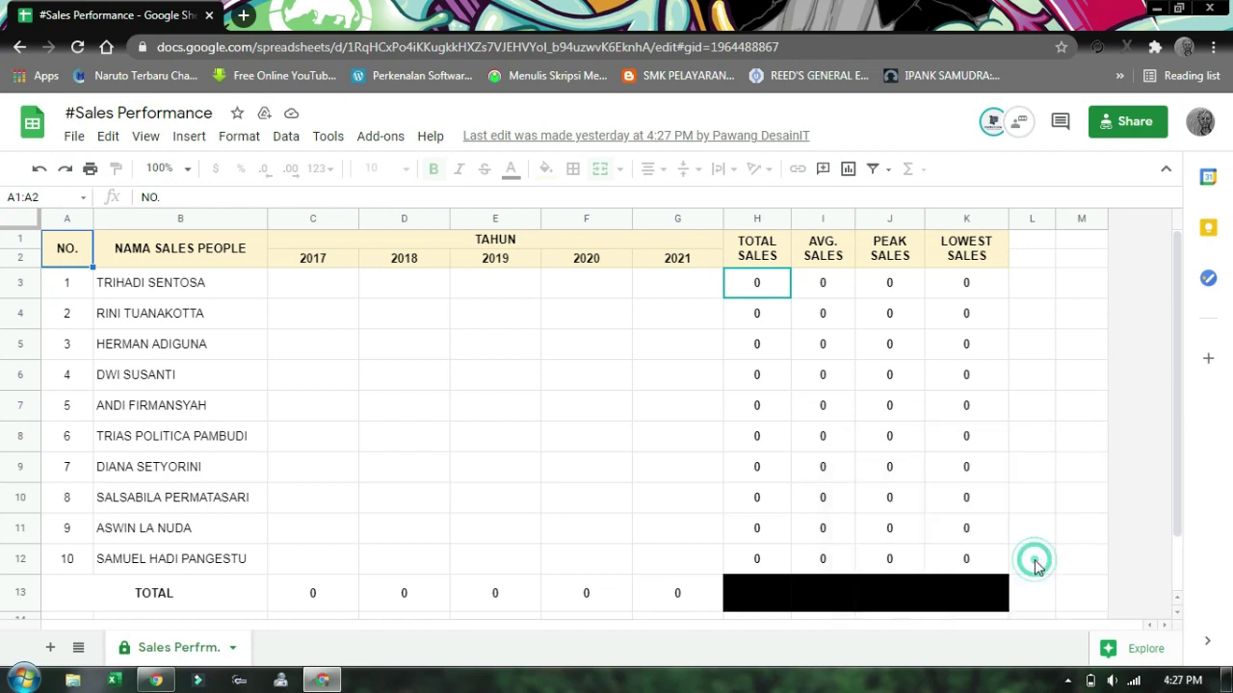
key(F5)
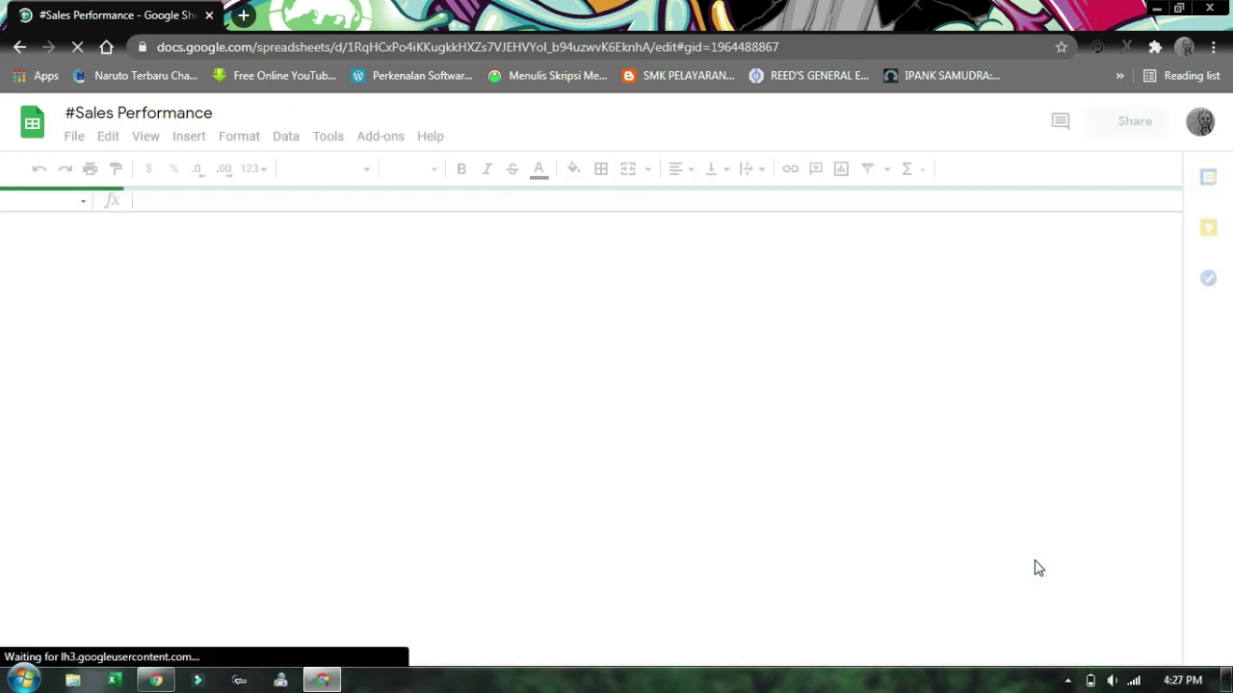
click(600, 318)
key(Right)
key(Right)
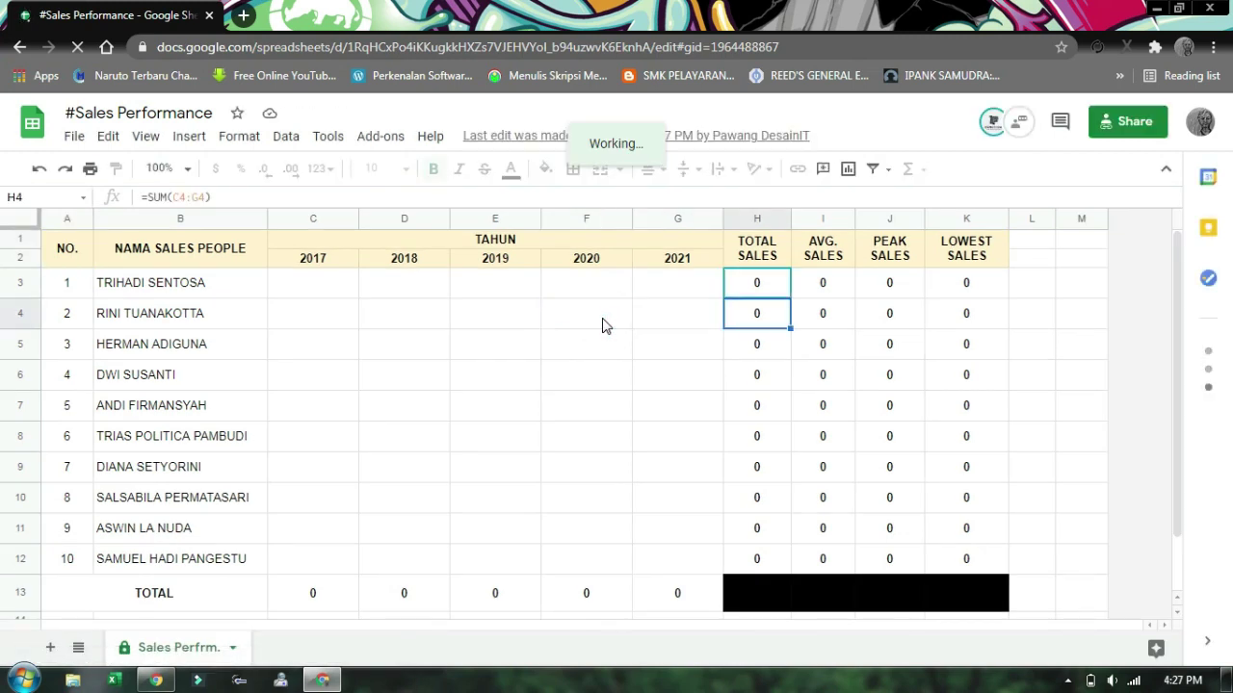
key(Delete)
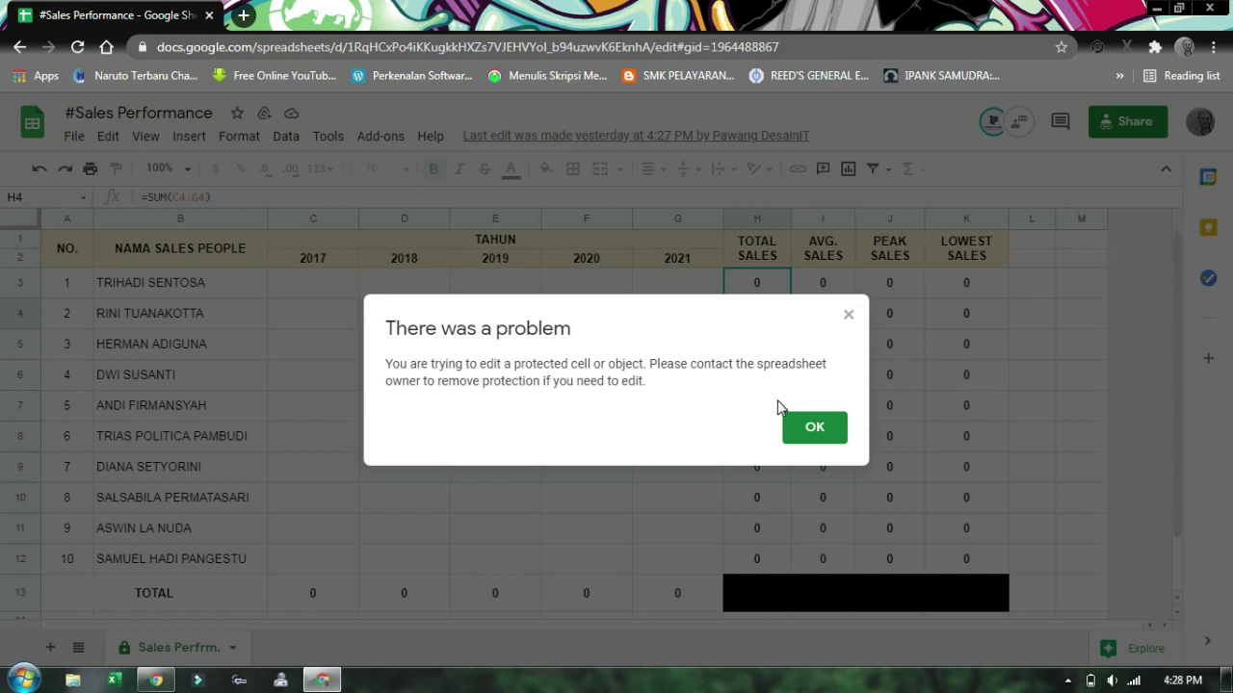
click(812, 431)
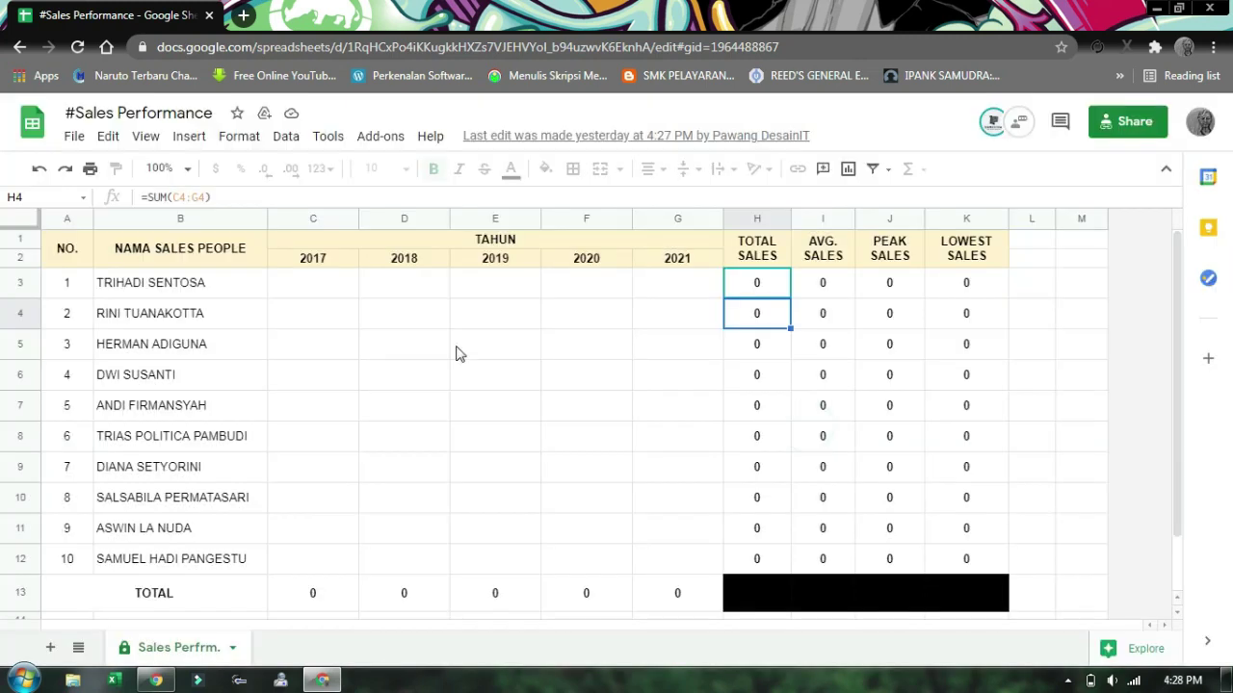
click(314, 291)
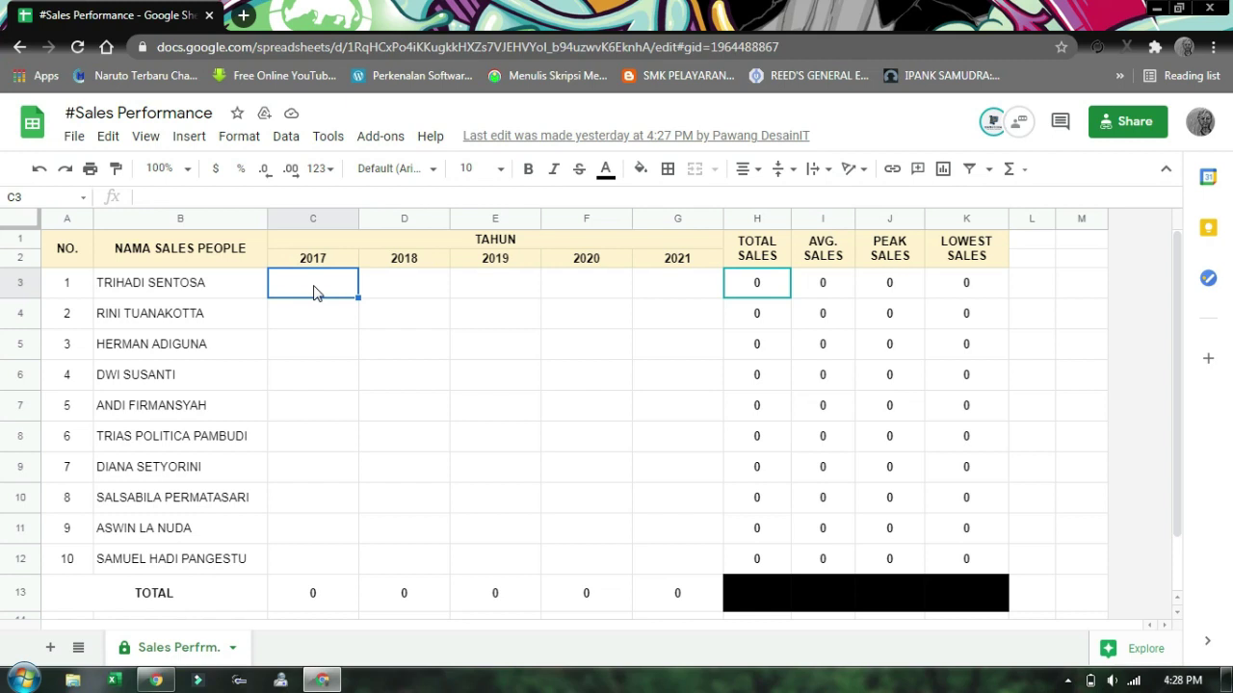
Step: Enter 23, 40, 36, 31 and 54 across C3:G3
text(23)
key(Tab)
text(40)
key(Tab)
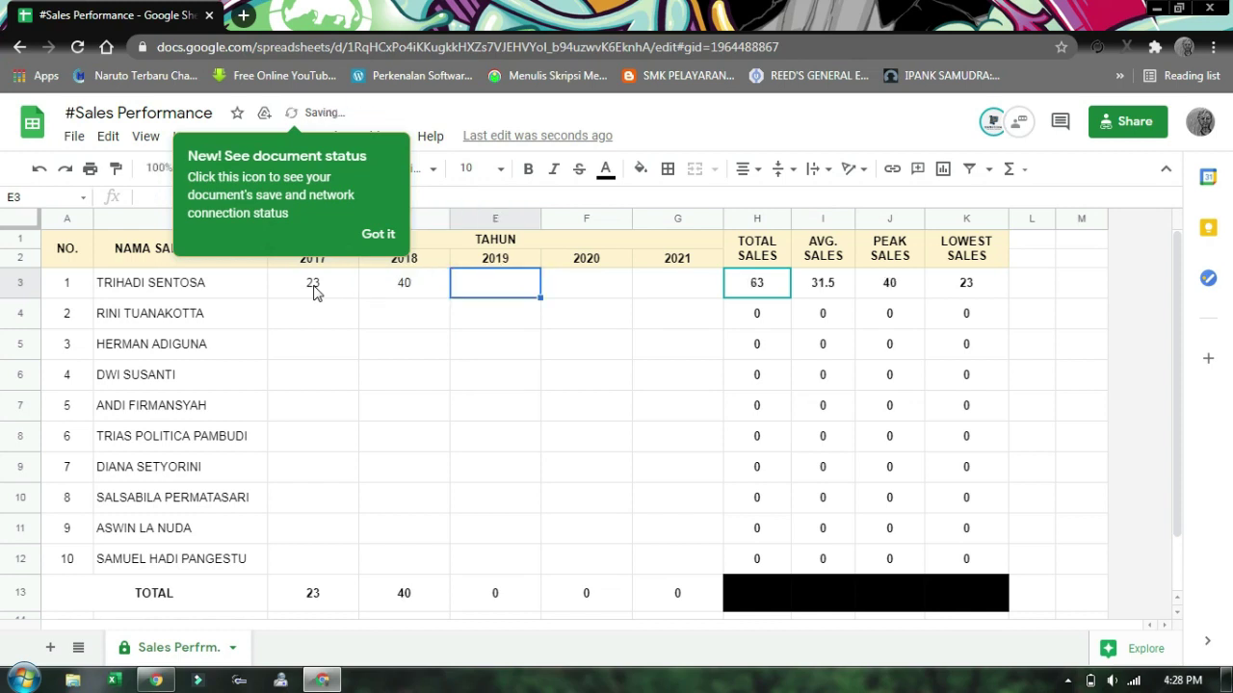
text(36)
key(Tab)
text(31)
key(Tab)
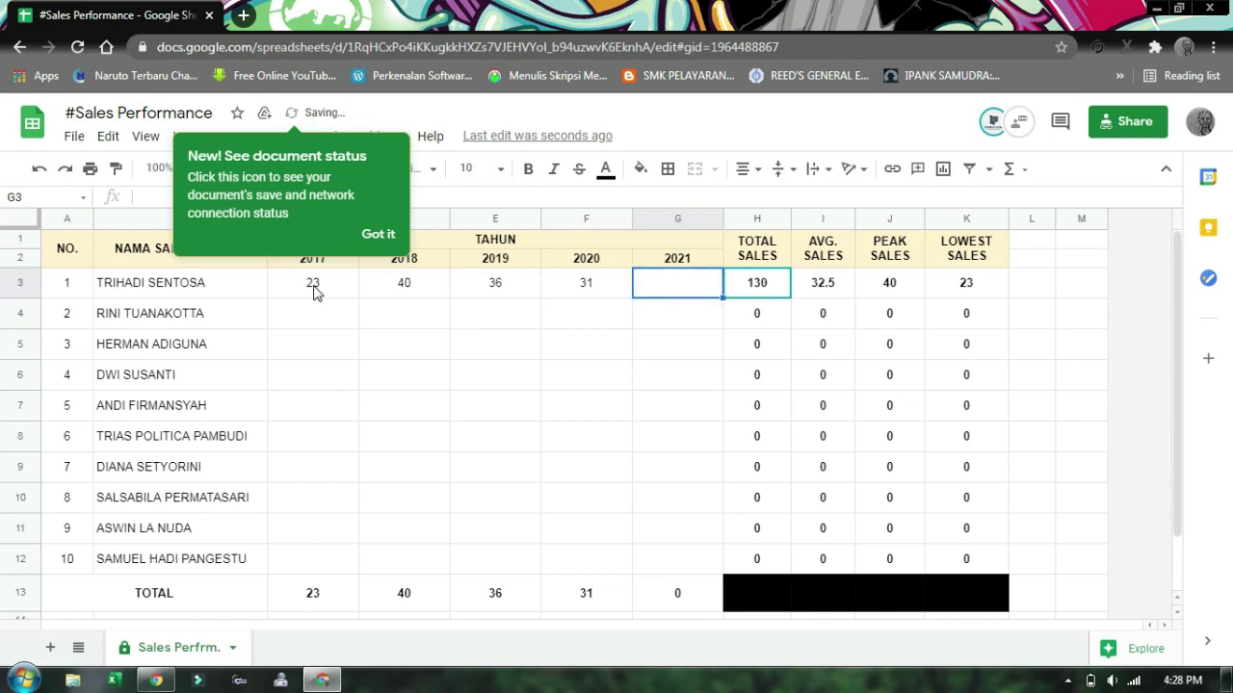
text(54)
key(Return)
Step: Copy row 3's sales figures down through row 12 with the fill handle
key(Up)
key(Right)
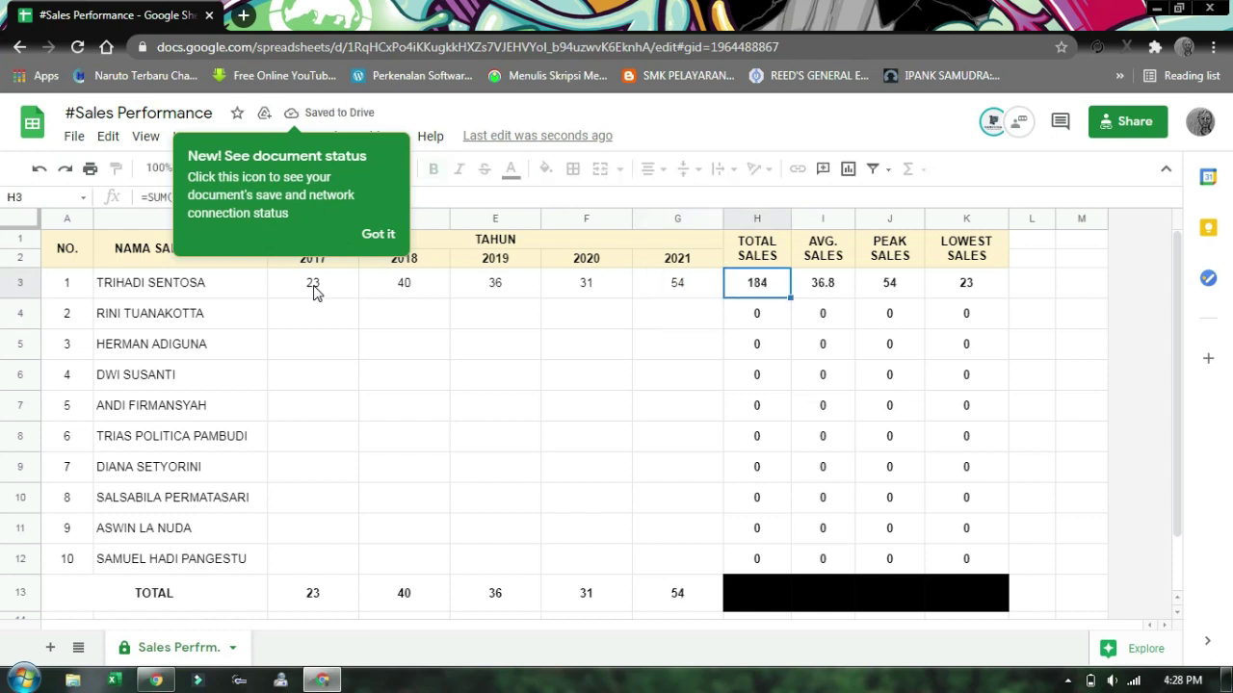
key(Left)
key(Left)
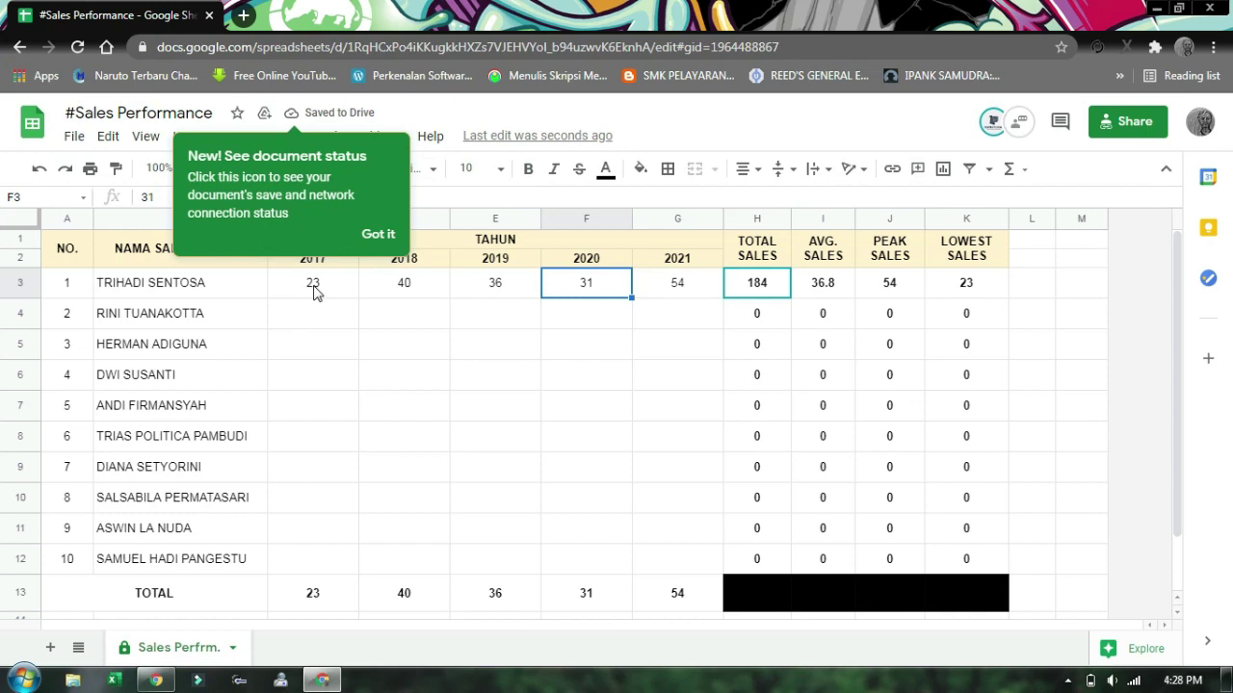
key(Down)
key(Up)
key(Left)
key(Left)
key(Left)
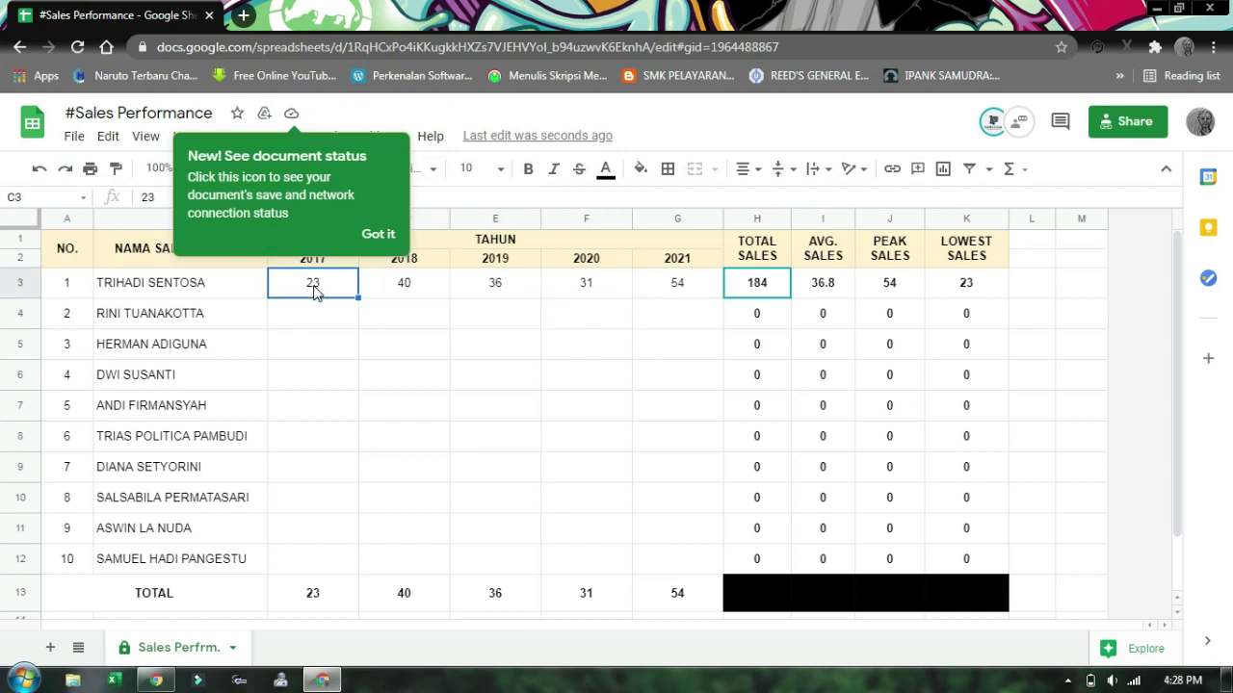
key(shift+Right)
key(shift+Right)
key(shift+Right)
key(shift+Right)
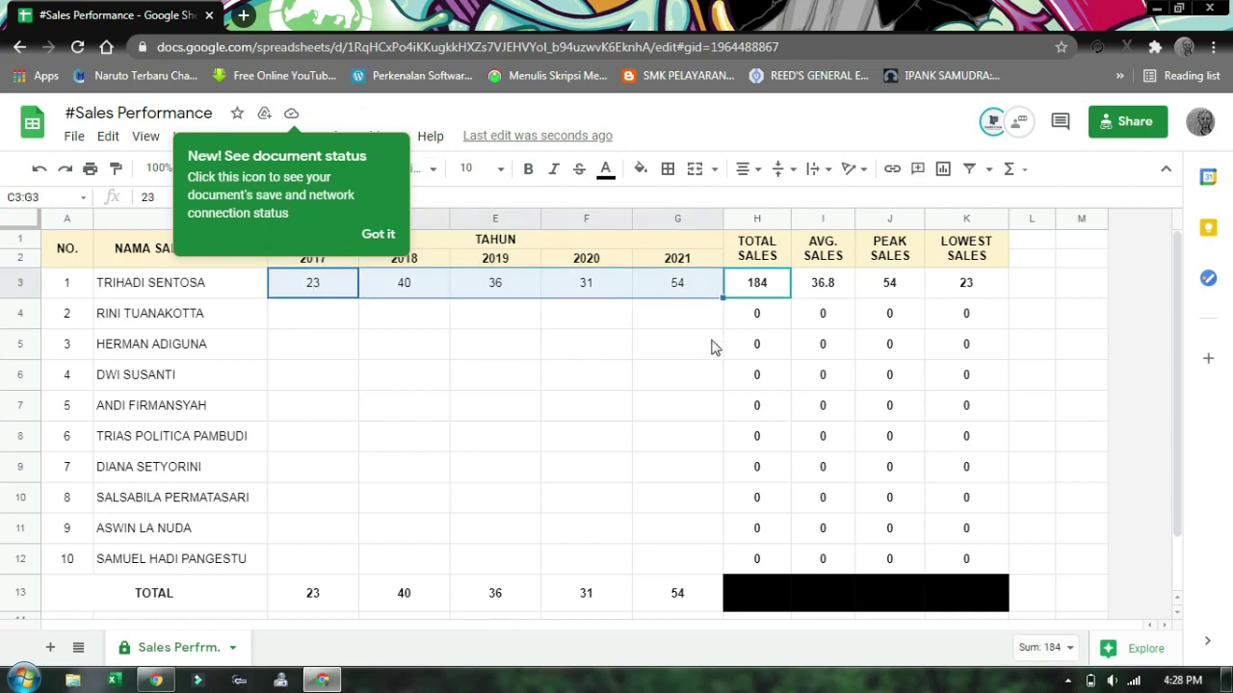
drag(722, 298, 665, 570)
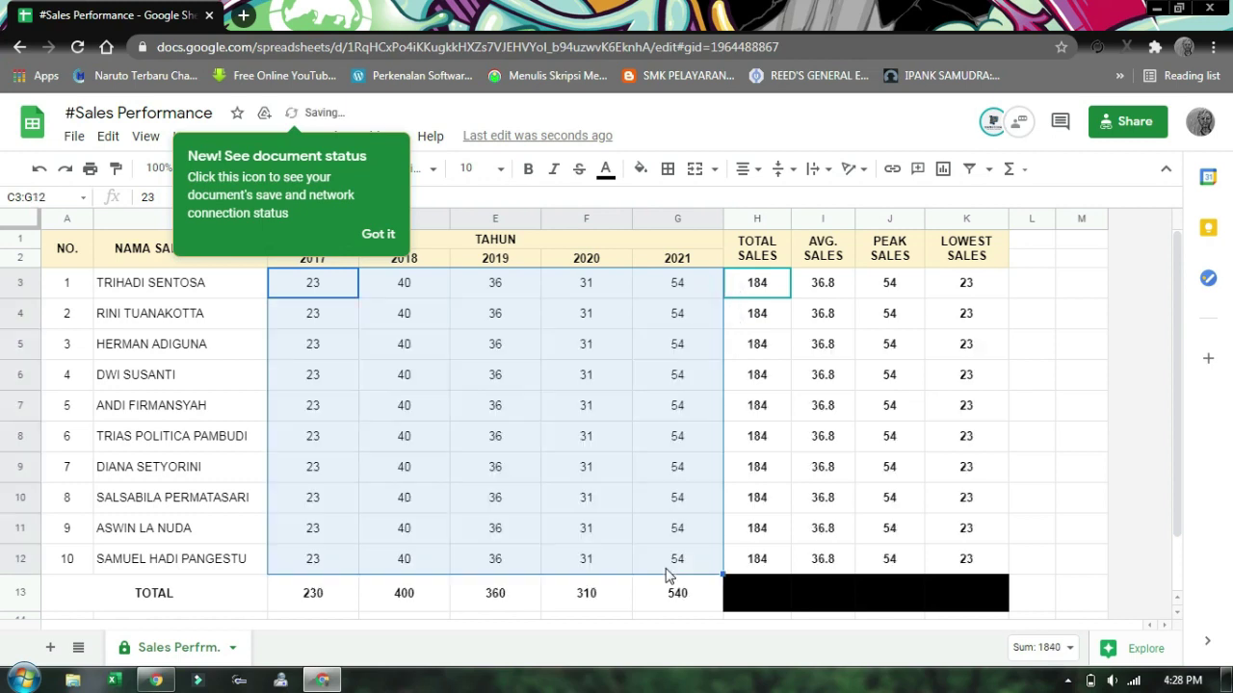
Step: Change F8 to 56, E9 to 32 and D10 to 98
click(635, 437)
key(Left)
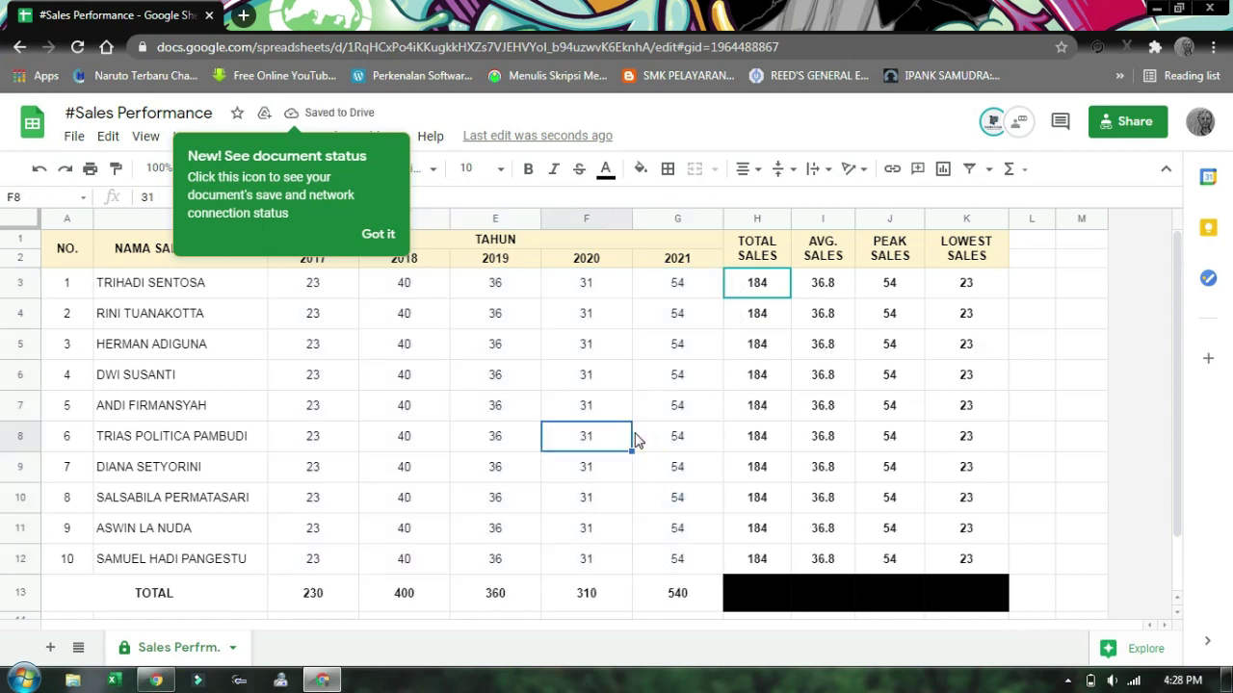
text(56)
key(Return)
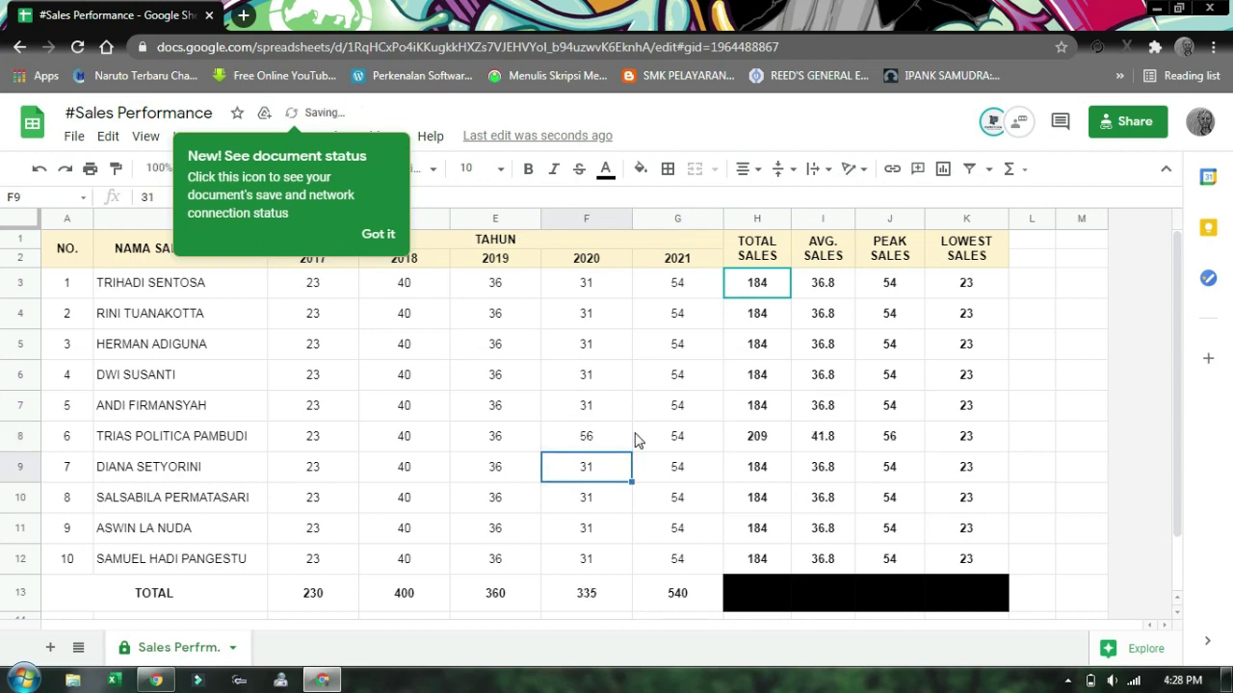
key(Left)
text(32)
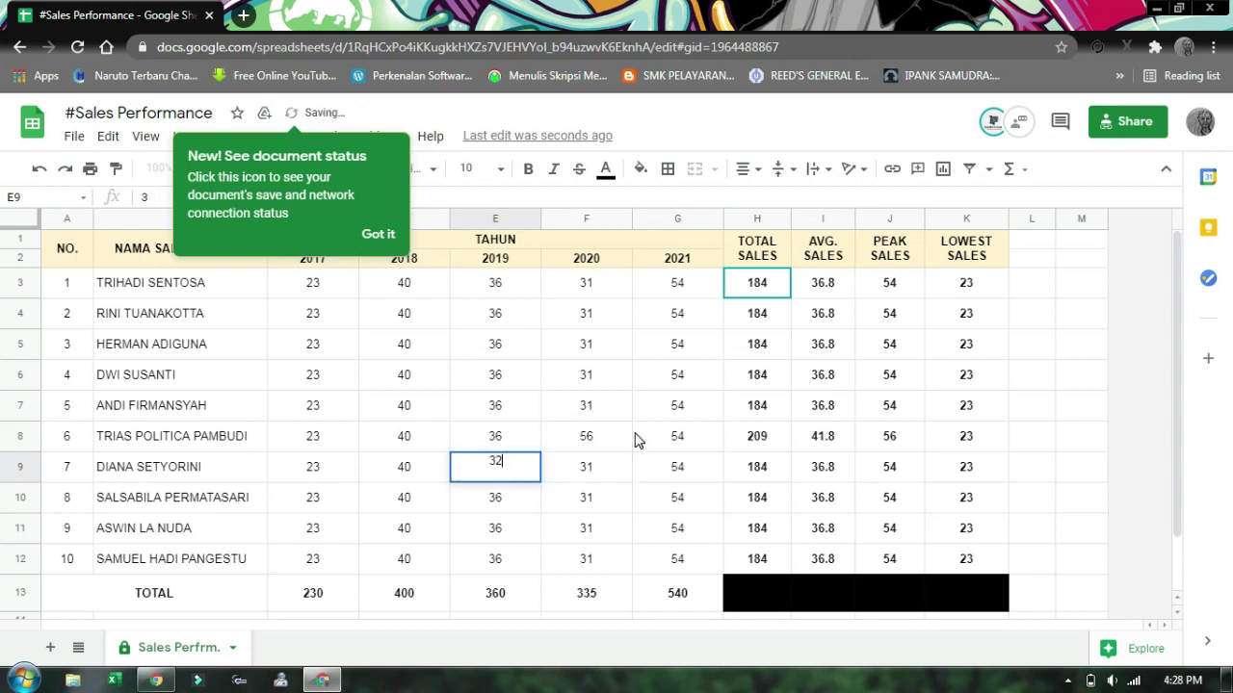
key(Return)
key(Left)
text(98)
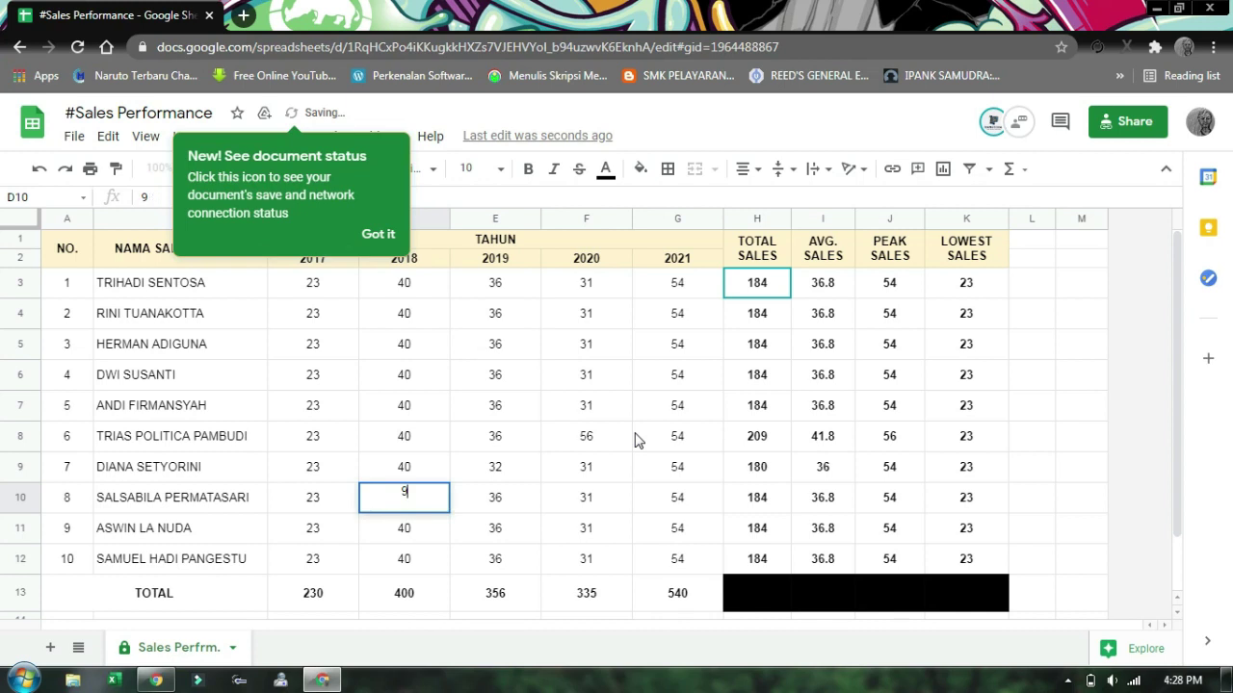
key(Tab)
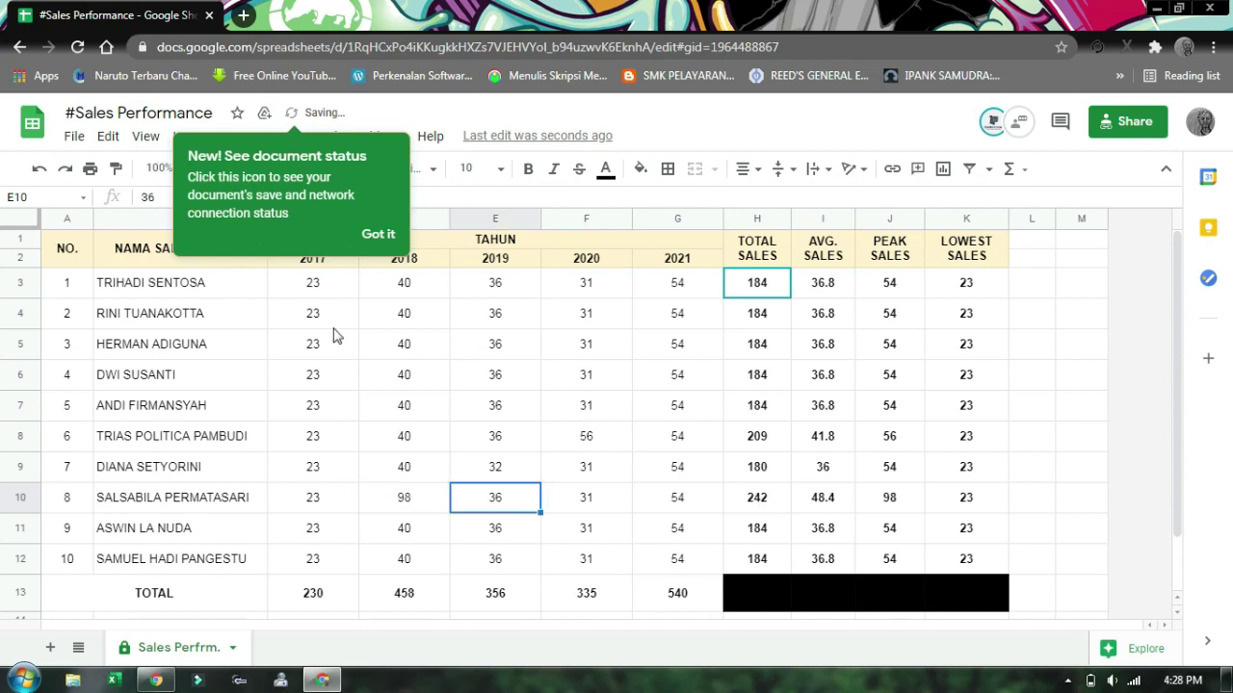
click(375, 238)
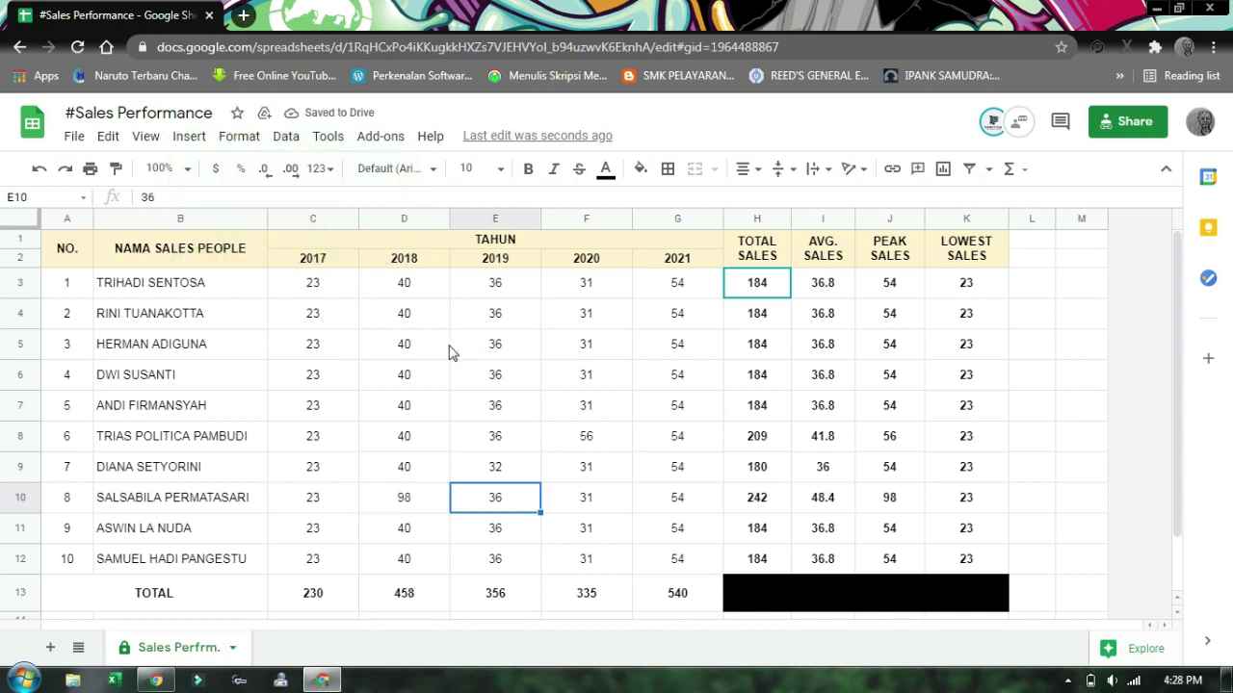
click(511, 415)
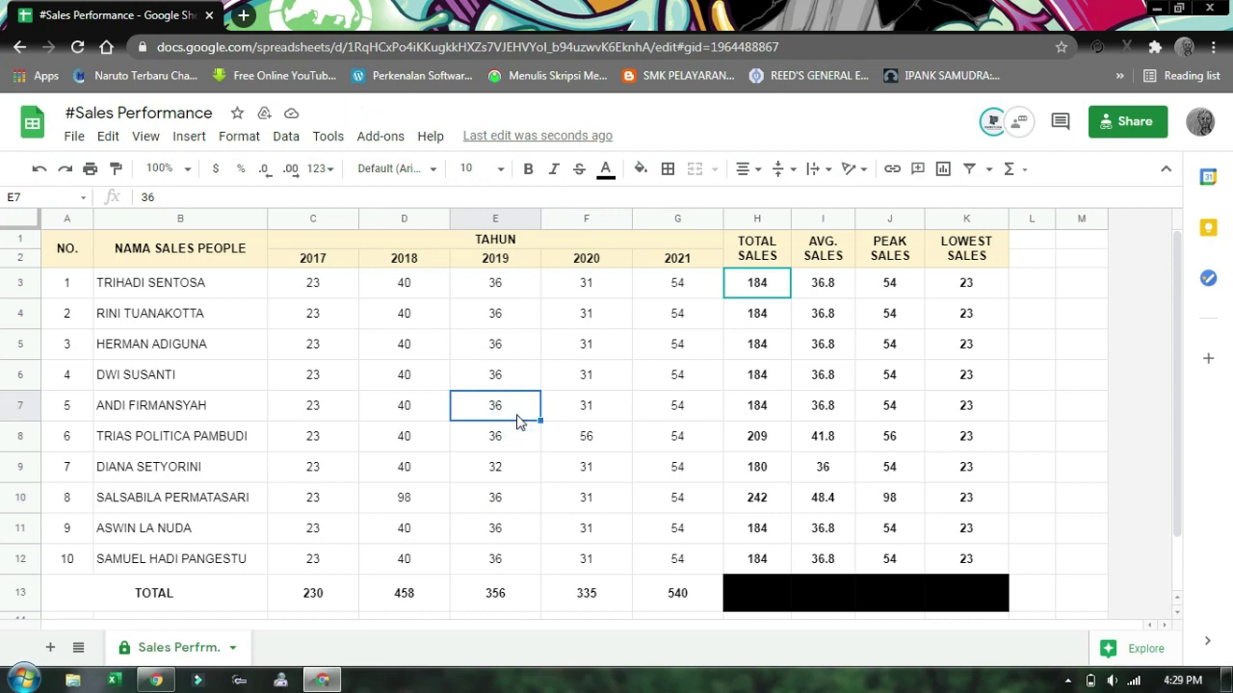
double_click(740, 385)
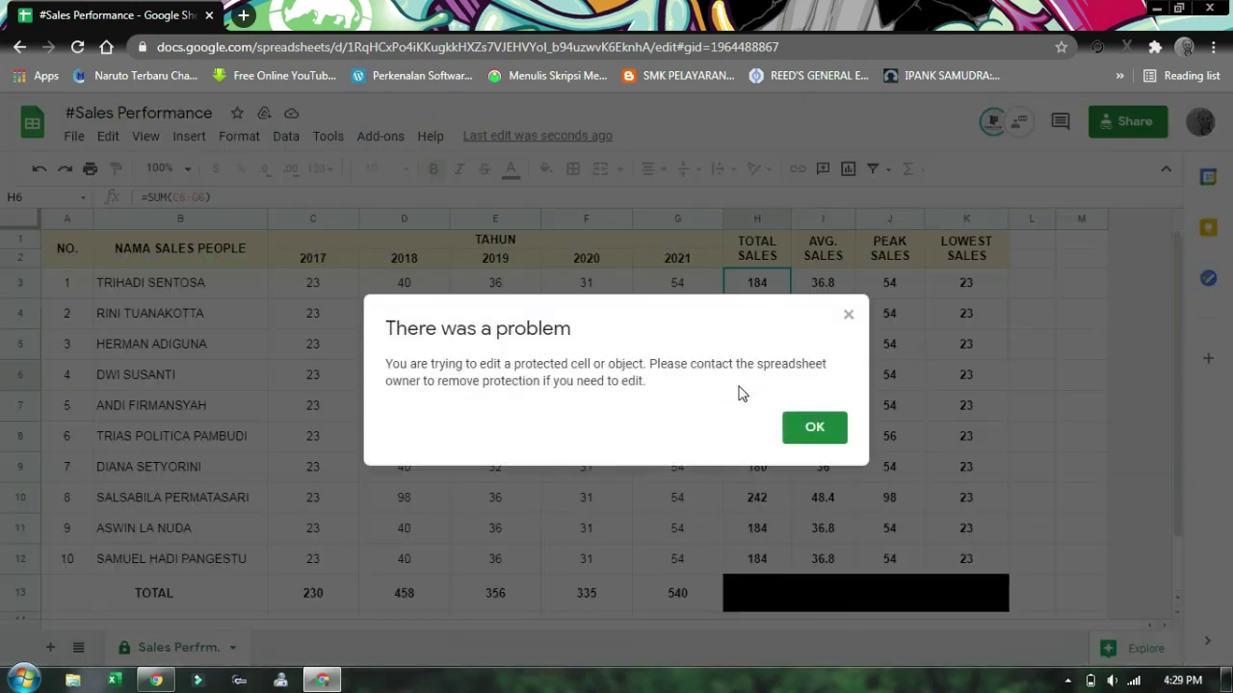
key(Escape)
key(Right)
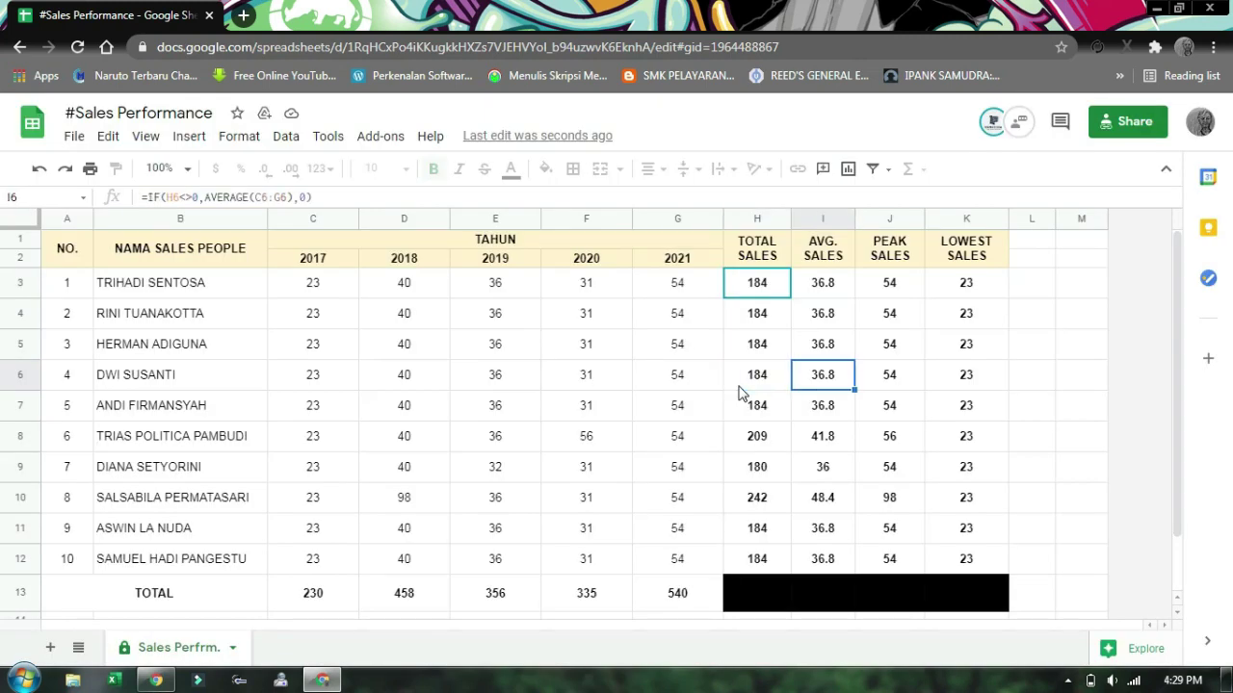
key(Return)
key(Escape)
key(Right)
key(Right)
key(Right)
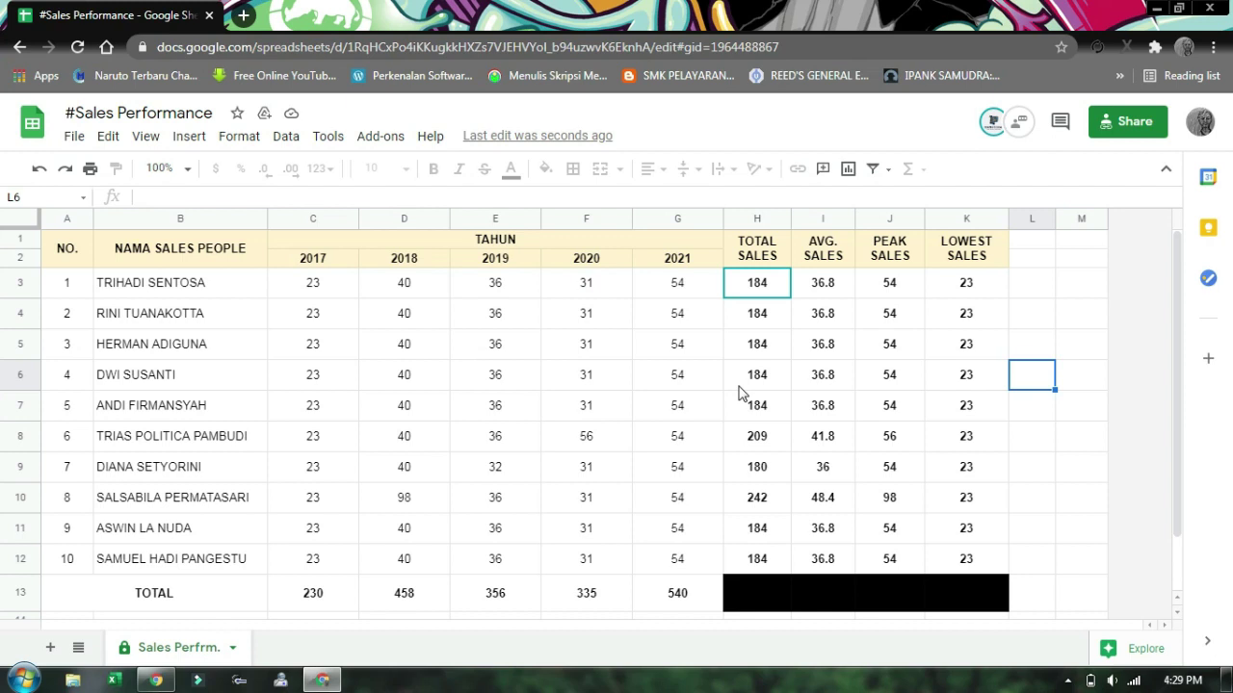
key(Return)
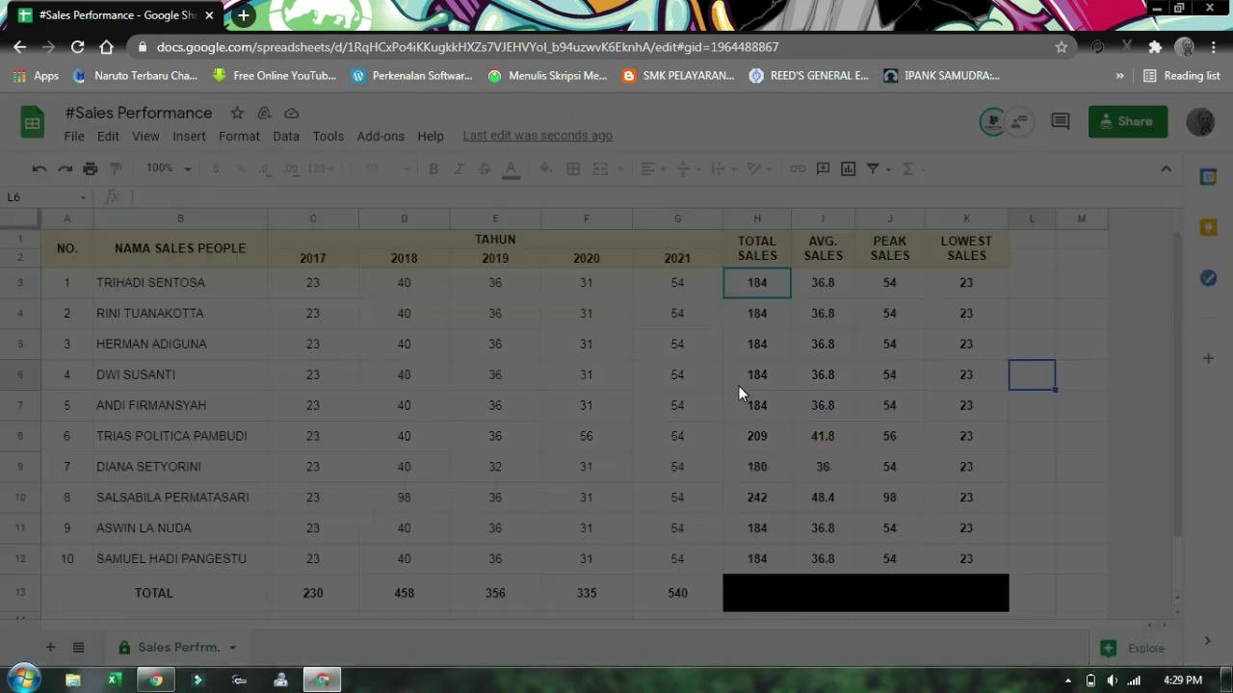
key(Escape)
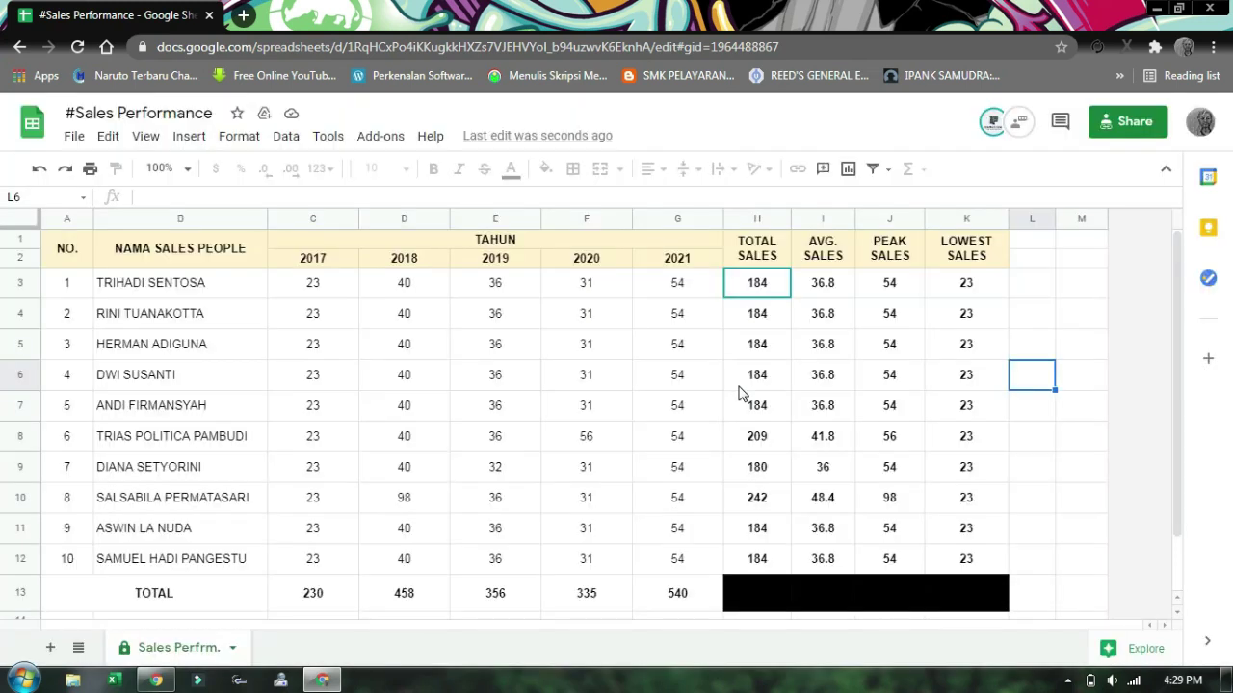
key(Return)
key(Escape)
drag(335, 291, 665, 563)
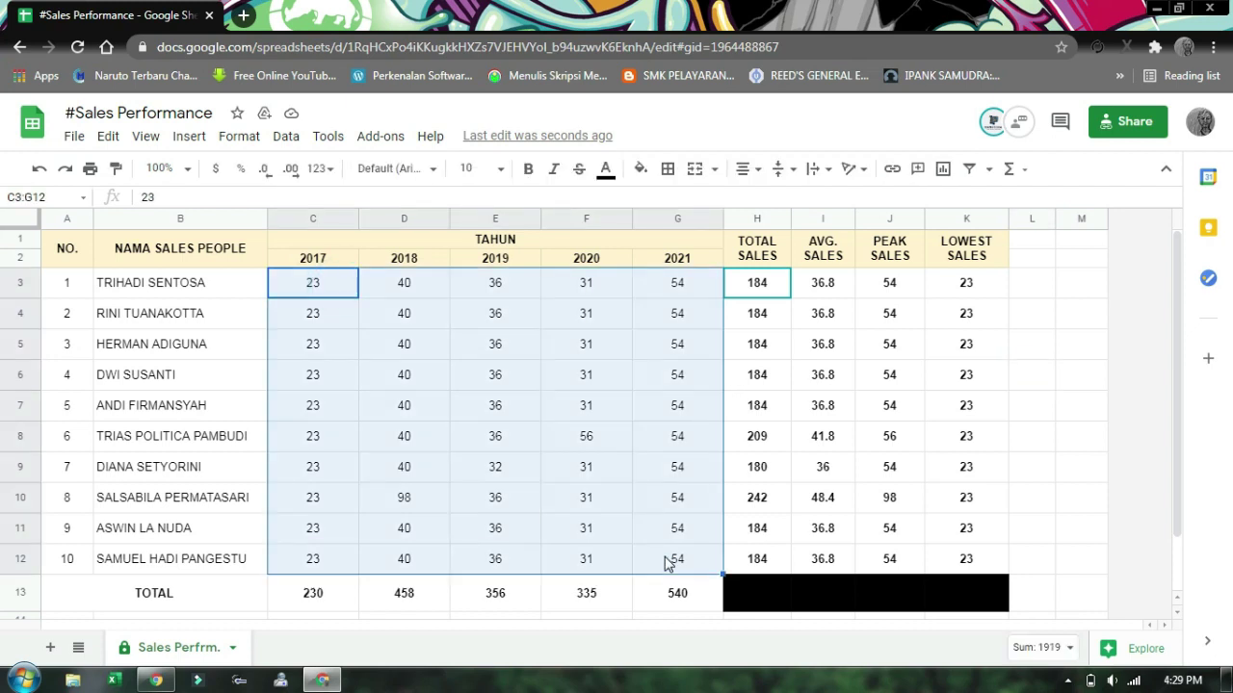
click(850, 435)
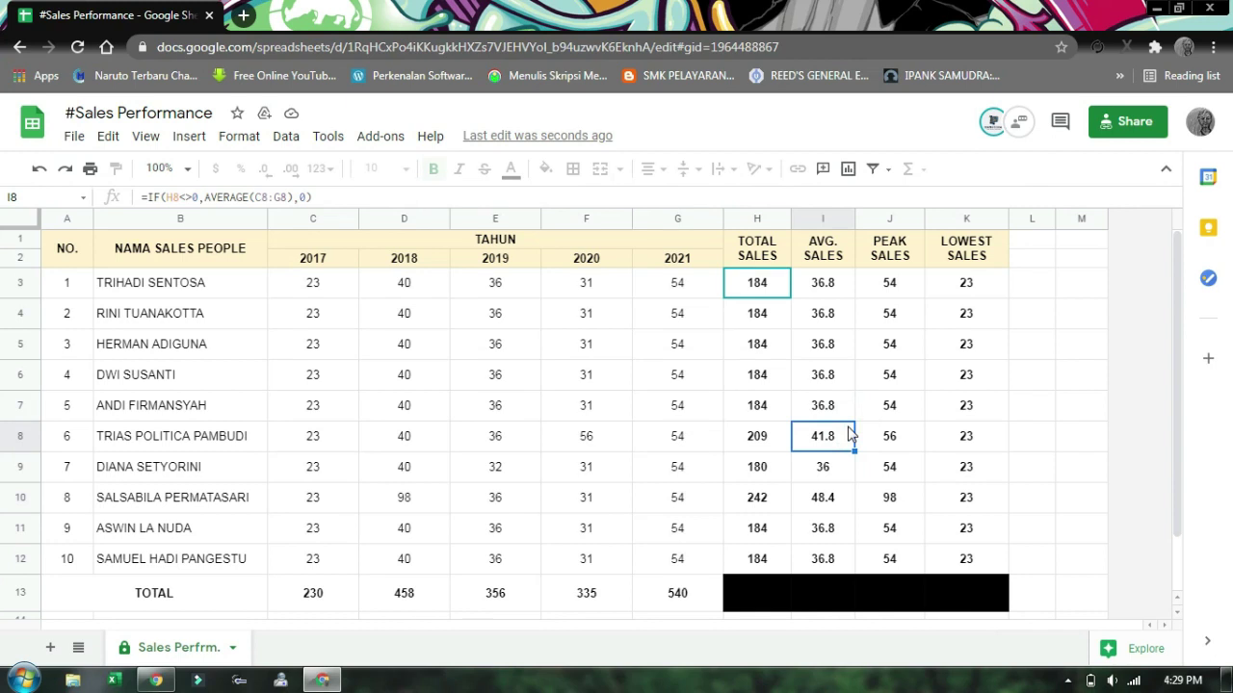